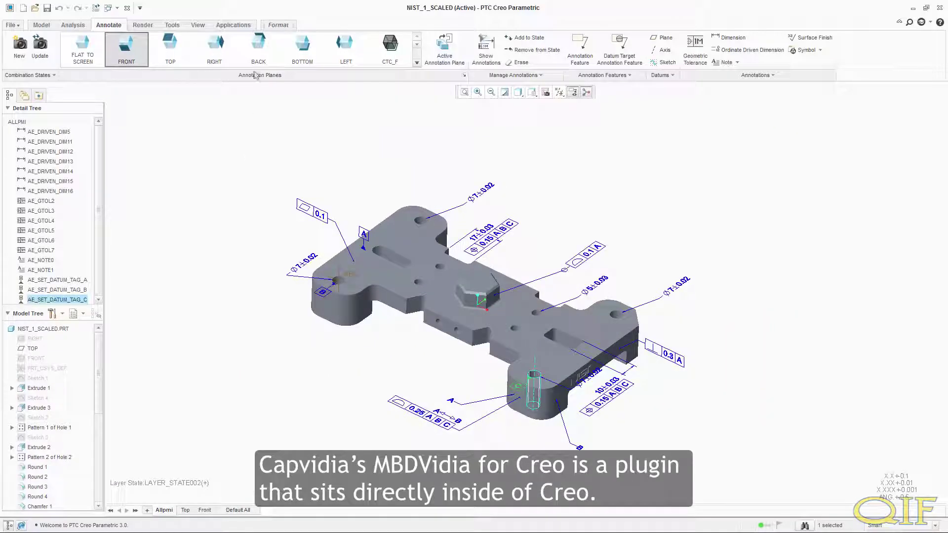
Step: Export the annotated part as NIST_1_SCALED.qif using MBDVidia's QIF Export
{"action": "left_click", "coordinate": [231, 25]}
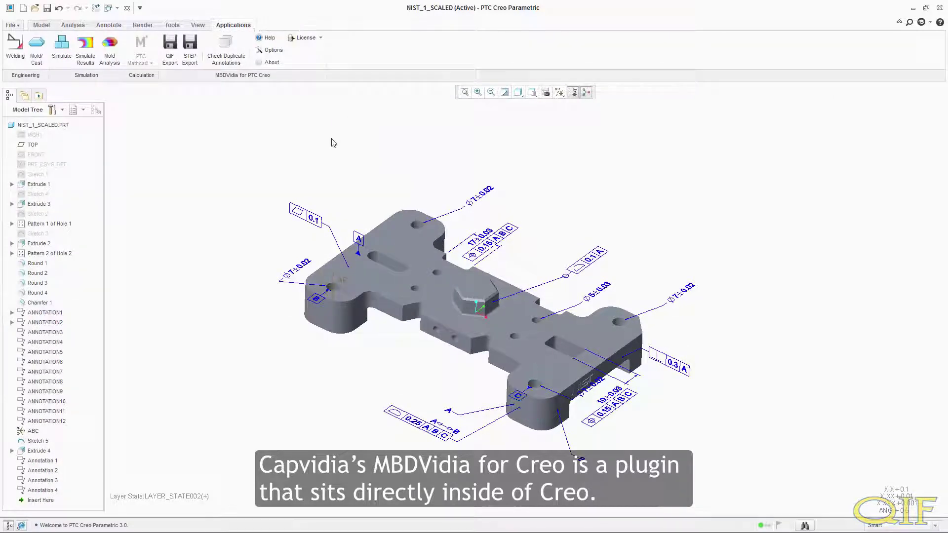
{"action": "left_click", "coordinate": [170, 46]}
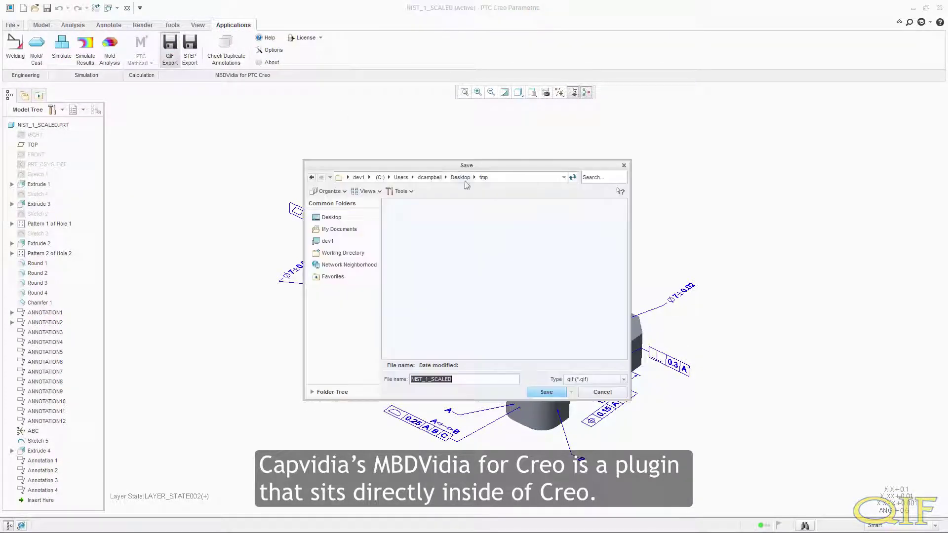
{"action": "left_click", "coordinate": [548, 392]}
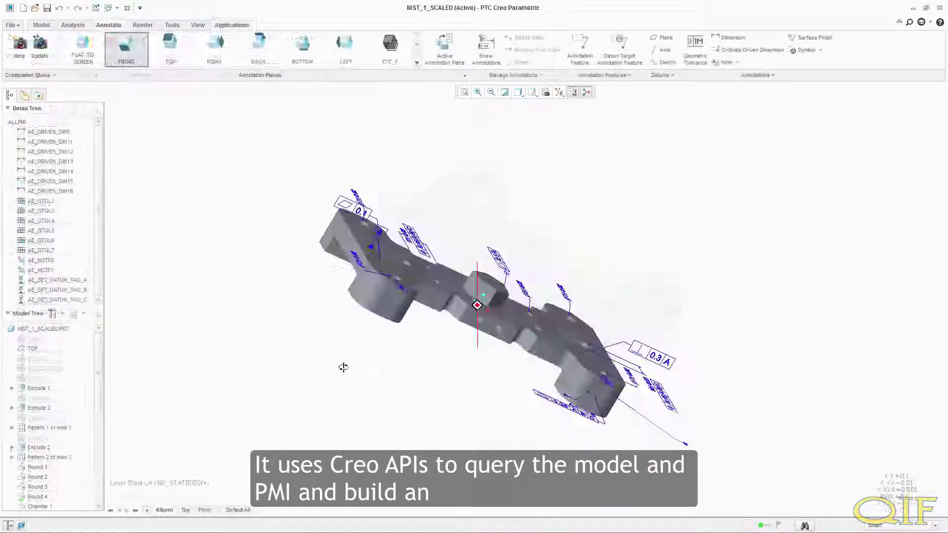
{"action": "mouse_move", "coordinate": [342, 363]}
{"action": "middle_mouse_down"}
{"action": "mouse_move", "coordinate": [300, 364]}
{"action": "mouse_move", "coordinate": [296, 412]}
{"action": "mouse_move", "coordinate": [233, 328]}
{"action": "mouse_move", "coordinate": [329, 381]}
{"action": "mouse_move", "coordinate": [323, 427]}
{"action": "mouse_move", "coordinate": [313, 404]}
{"action": "mouse_move", "coordinate": [323, 404]}
{"action": "middle_mouse_up"}
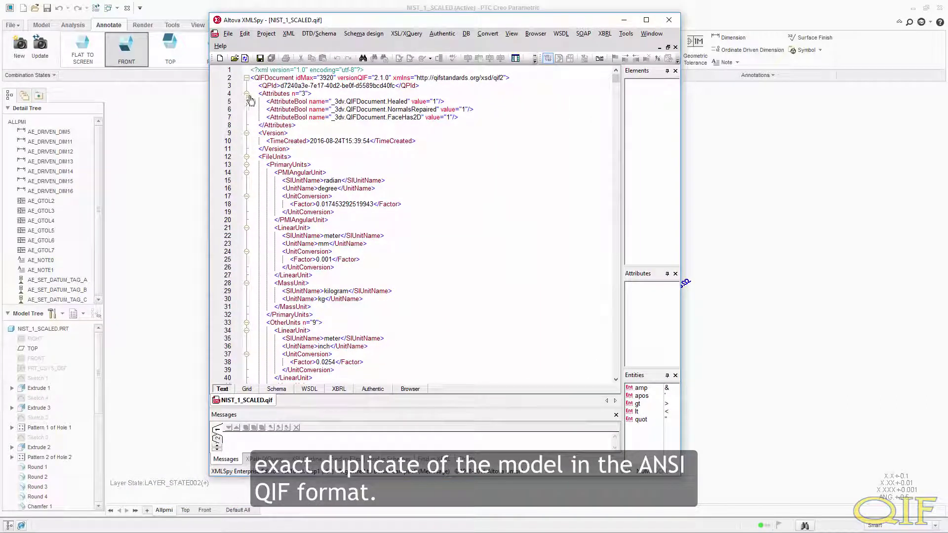
Step: Collapse Attributes through Characteristics in the QIF XML, then re-expand Characteristics
{"action": "left_click", "coordinate": [247, 93]}
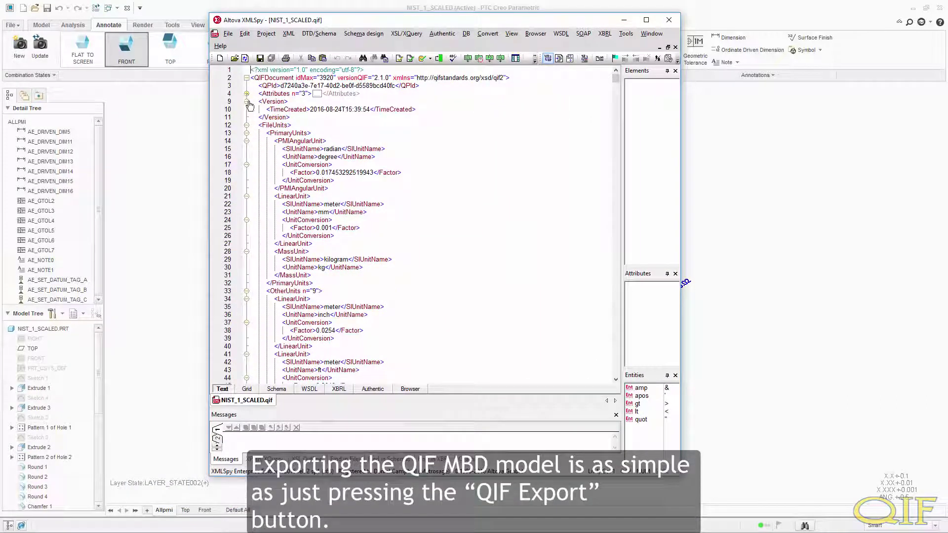
{"action": "left_click", "coordinate": [246, 101]}
{"action": "left_click", "coordinate": [246, 109]}
{"action": "left_click", "coordinate": [246, 117]}
{"action": "left_click", "coordinate": [246, 125]}
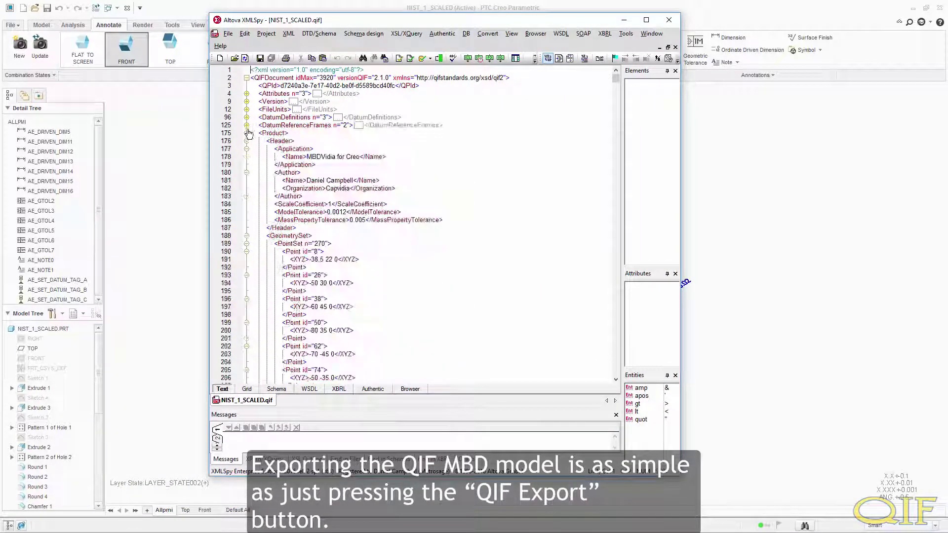
{"action": "left_click", "coordinate": [246, 133]}
{"action": "left_click", "coordinate": [247, 140]}
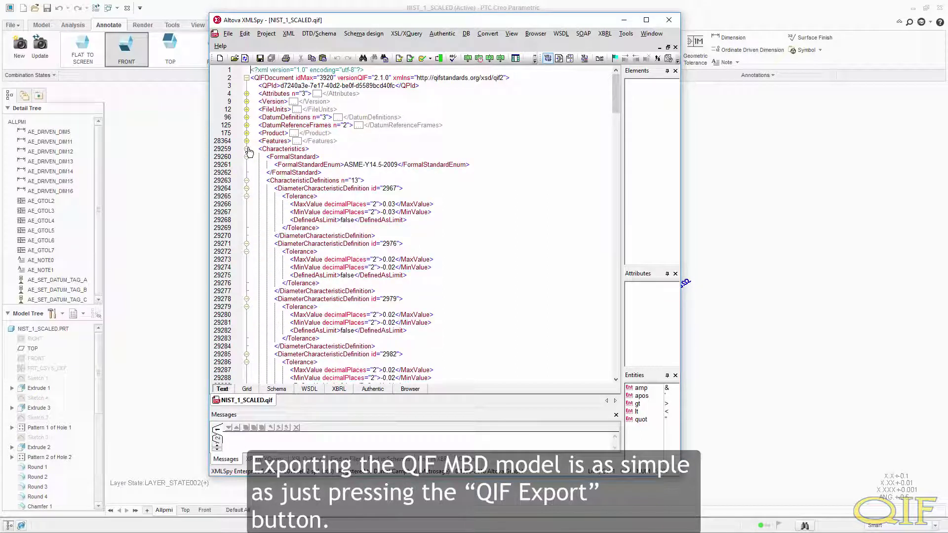
{"action": "left_click", "coordinate": [247, 148]}
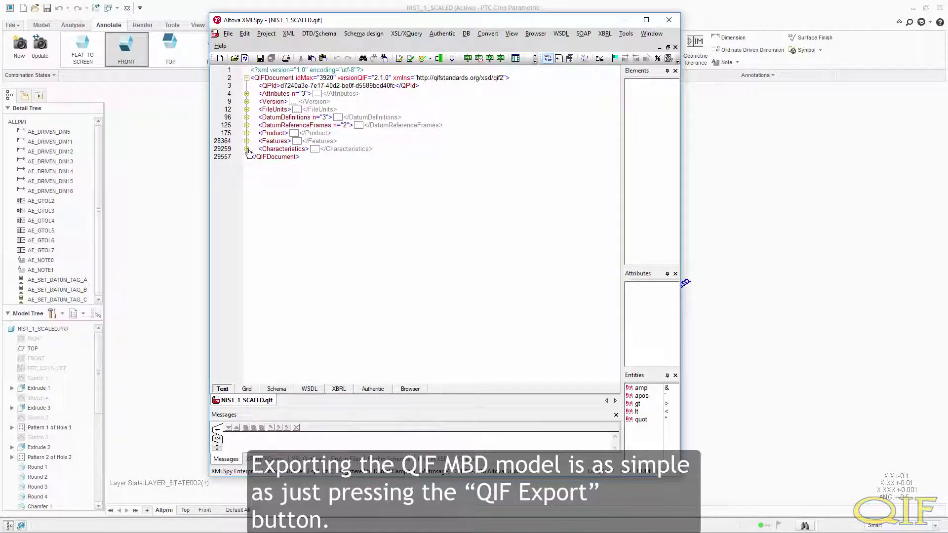
{"action": "left_click", "coordinate": [246, 148]}
{"action": "mouse_move", "coordinate": [615, 89]}
{"action": "left_mouse_down"}
{"action": "mouse_move", "coordinate": [627, 162]}
{"action": "mouse_move", "coordinate": [623, 311]}
{"action": "left_mouse_up"}
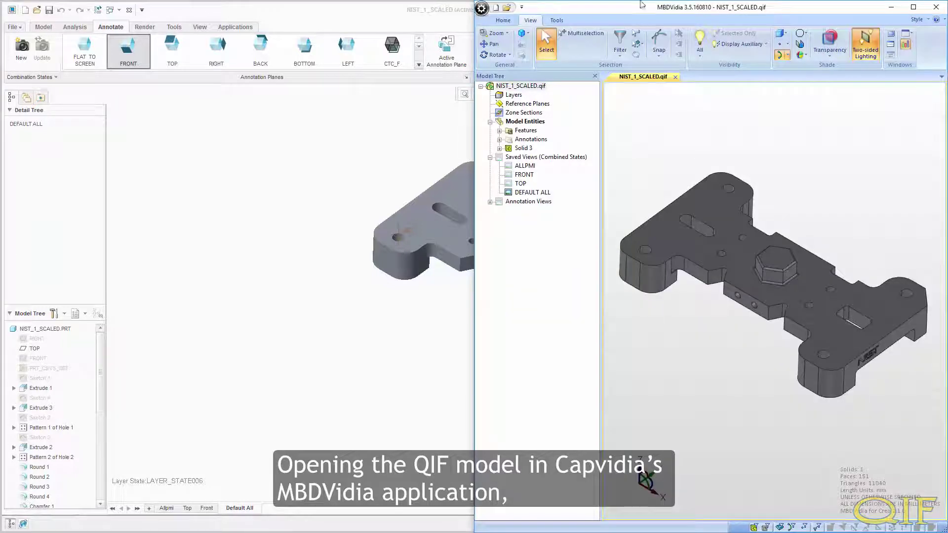
Step: Snap Creo to the left half and compare the ALLPMI, TOP and FRONT views
{"action": "key", "text": "super+Right"}
{"action": "left_click", "coordinate": [329, 148]}
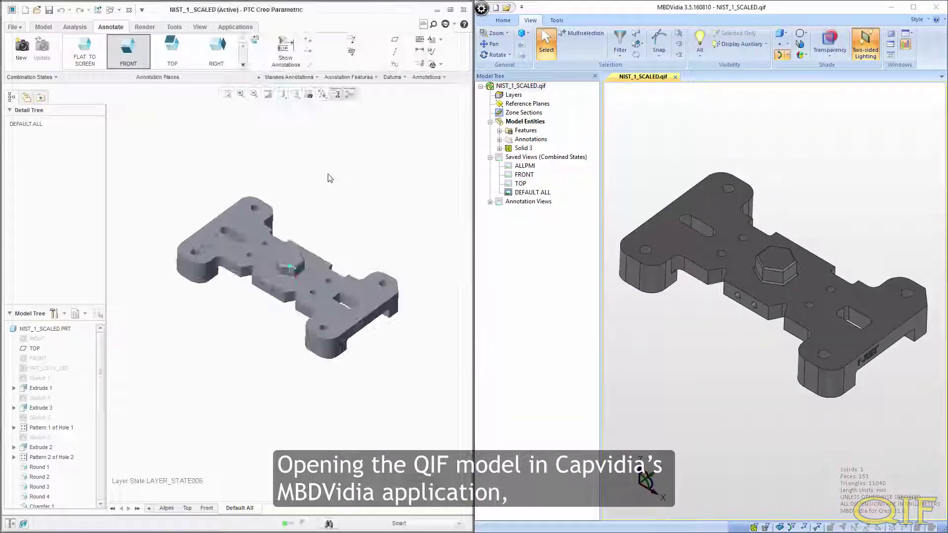
{"action": "double_click", "coordinate": [525, 165]}
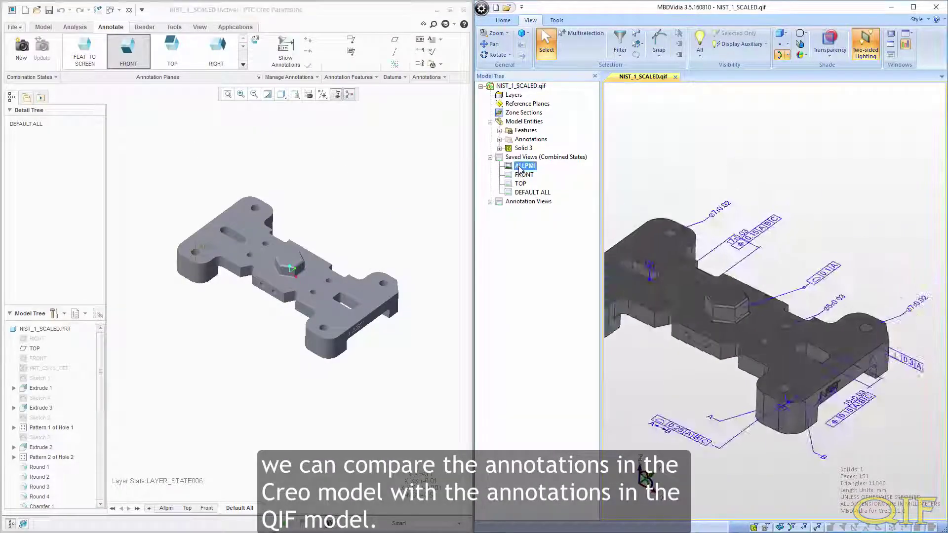
{"action": "left_click", "coordinate": [172, 511]}
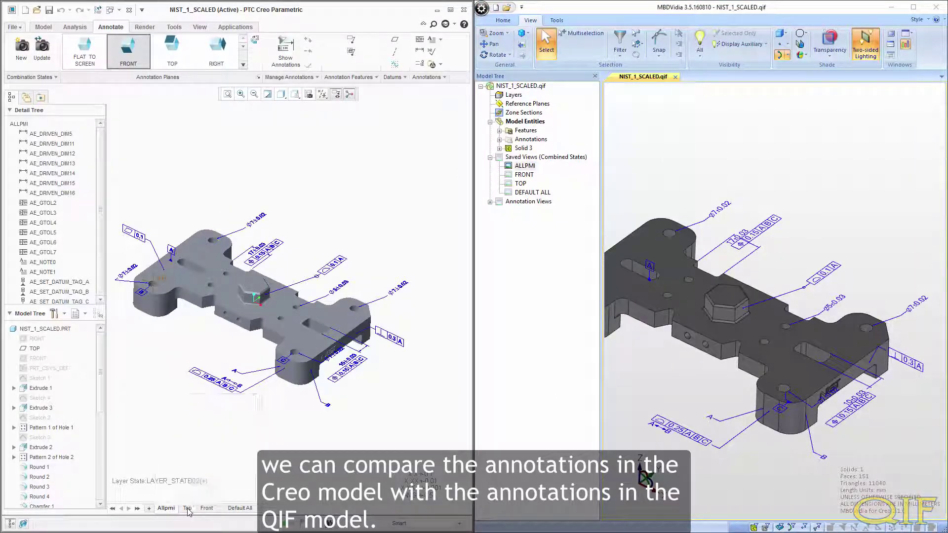
{"action": "double_click", "coordinate": [521, 183]}
{"action": "double_click", "coordinate": [524, 175]}
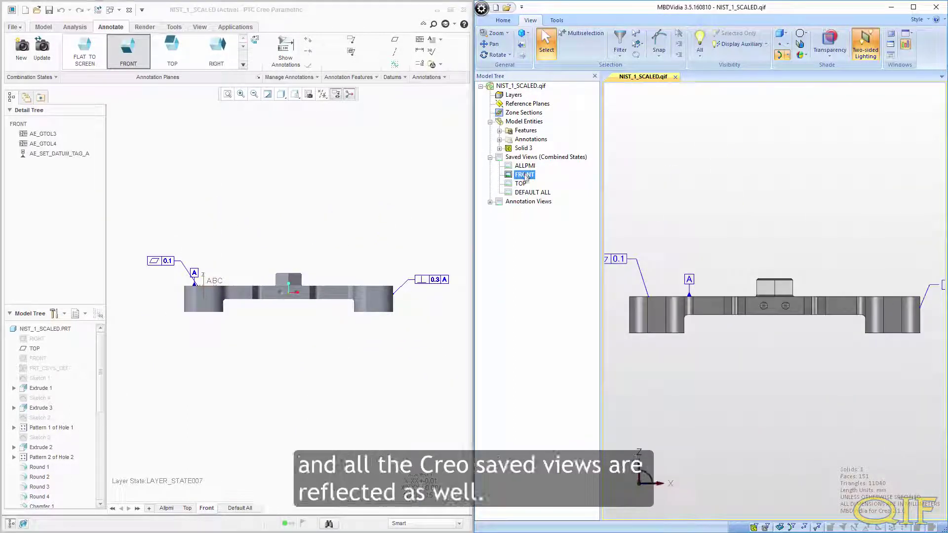
Step: Match the DEFAULT ALL, ALLPMI and TOP views in both programs, expanding Annotations
{"action": "left_click", "coordinate": [240, 508]}
{"action": "double_click", "coordinate": [532, 193]}
{"action": "double_click", "coordinate": [525, 166]}
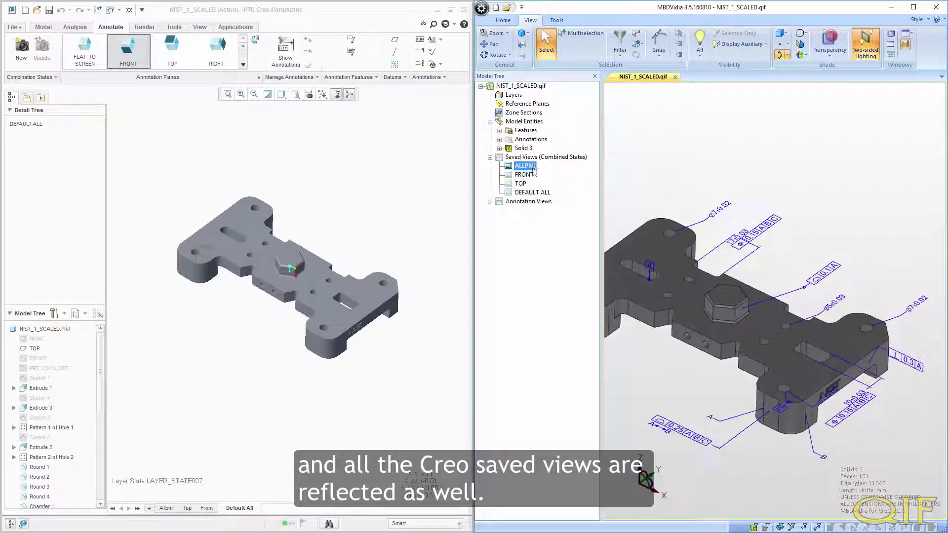
{"action": "left_click", "coordinate": [166, 508]}
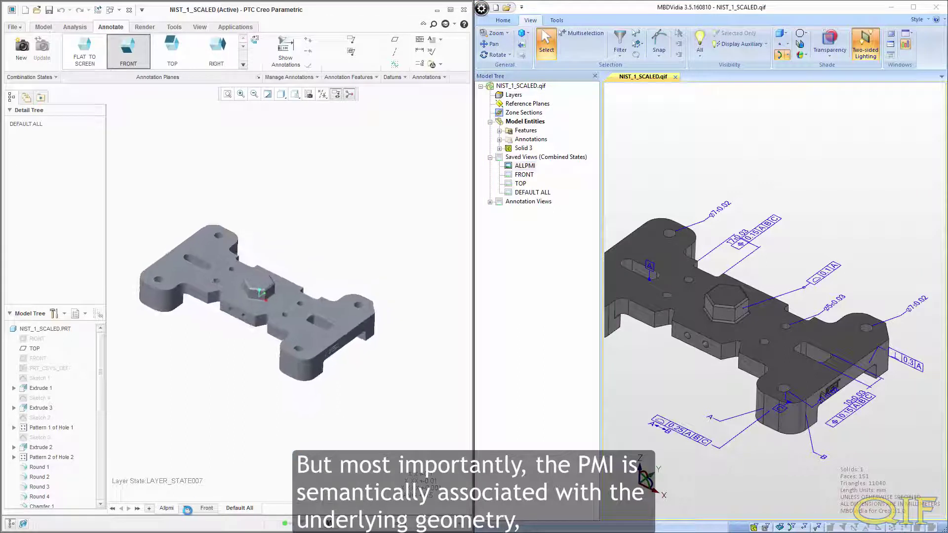
{"action": "left_click", "coordinate": [187, 508]}
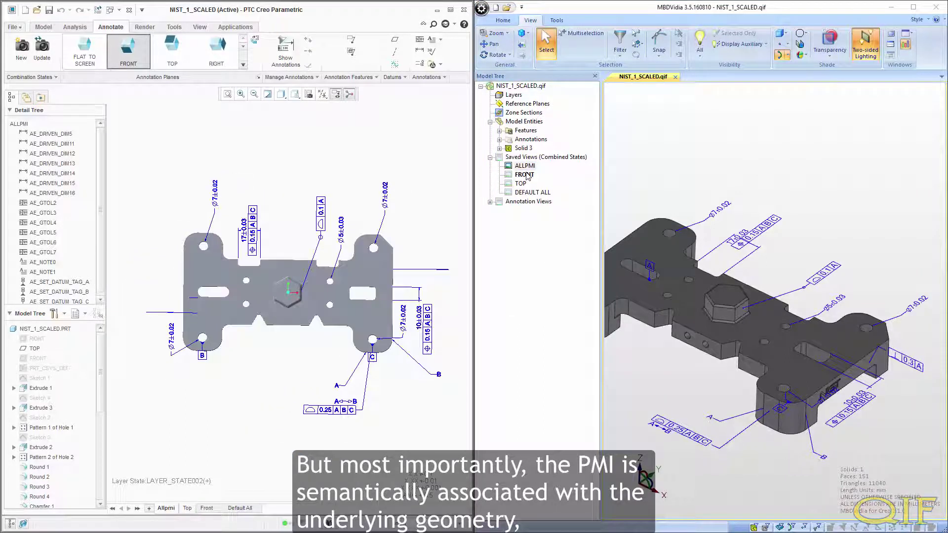
{"action": "double_click", "coordinate": [520, 183]}
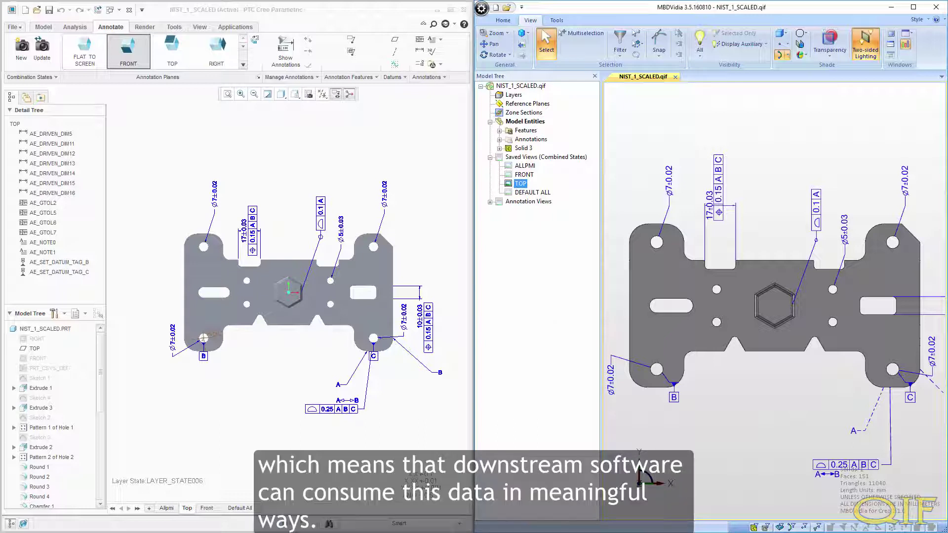
{"action": "left_click", "coordinate": [500, 139]}
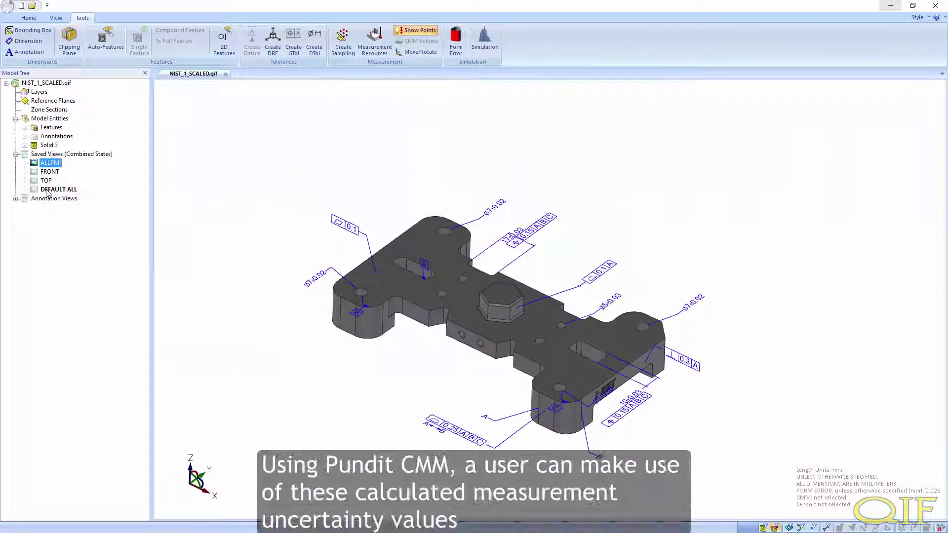
Step: Cycle twice through the DEFAULT ALL, ALLPMI, FRONT and TOP saved views, ending on TOP
{"action": "left_click", "coordinate": [49, 191]}
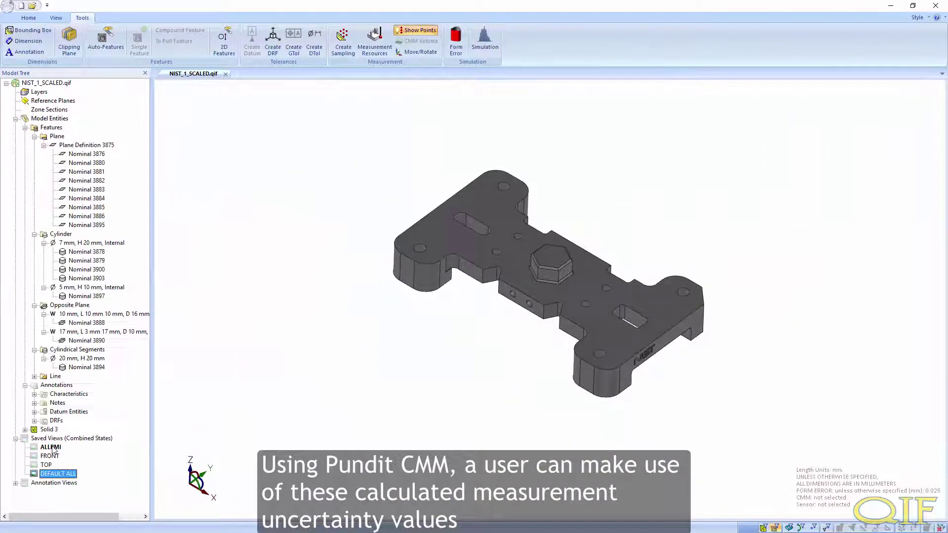
{"action": "left_click", "coordinate": [51, 447]}
{"action": "left_click", "coordinate": [49, 456]}
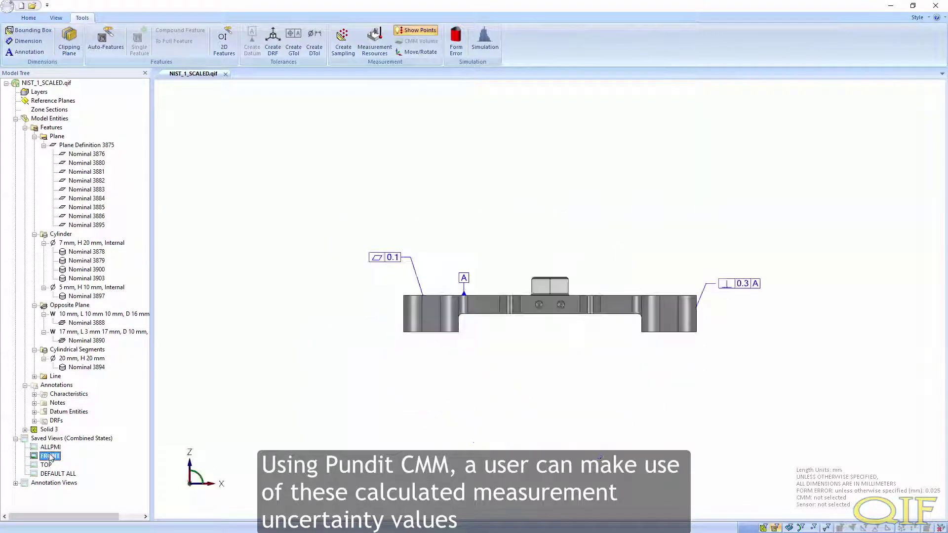
{"action": "left_click", "coordinate": [47, 465]}
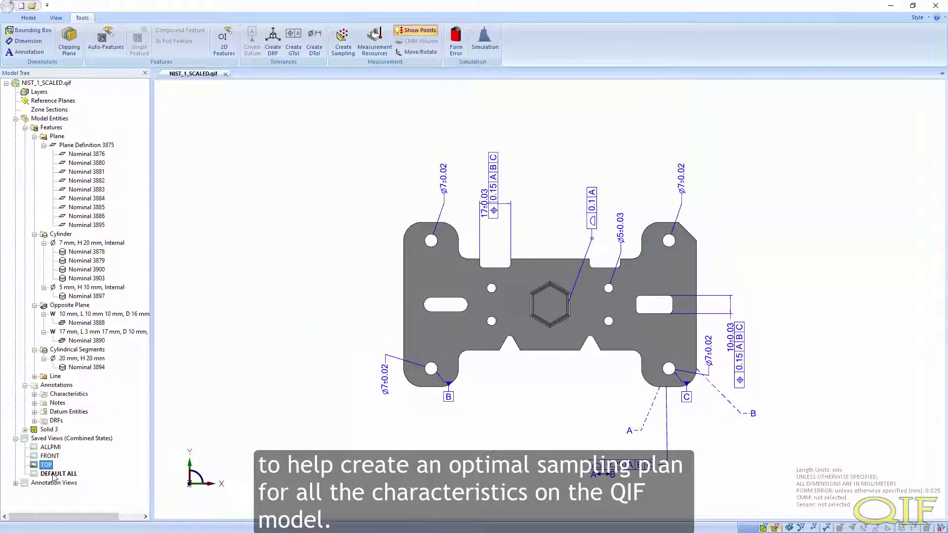
{"action": "left_click", "coordinate": [56, 474]}
{"action": "left_click", "coordinate": [51, 447]}
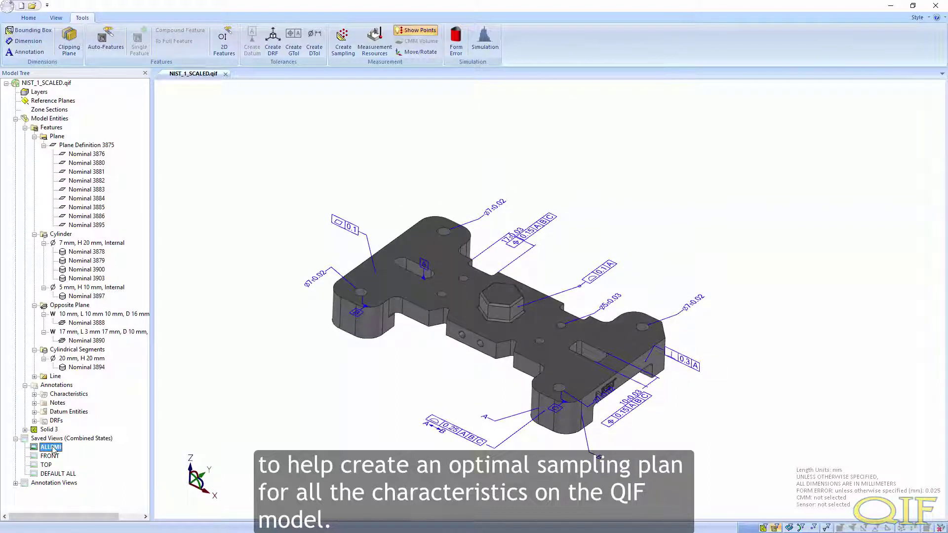
{"action": "left_click", "coordinate": [49, 457]}
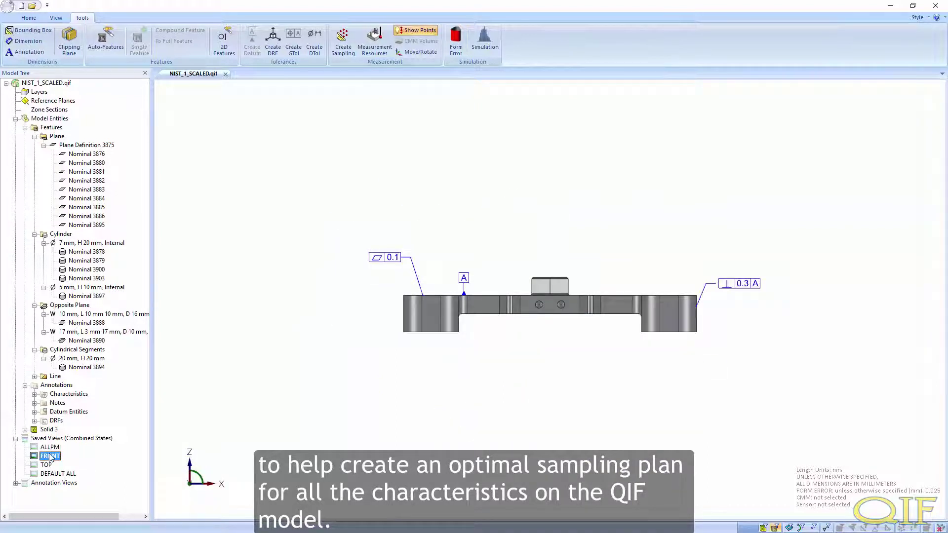
{"action": "left_click", "coordinate": [47, 466]}
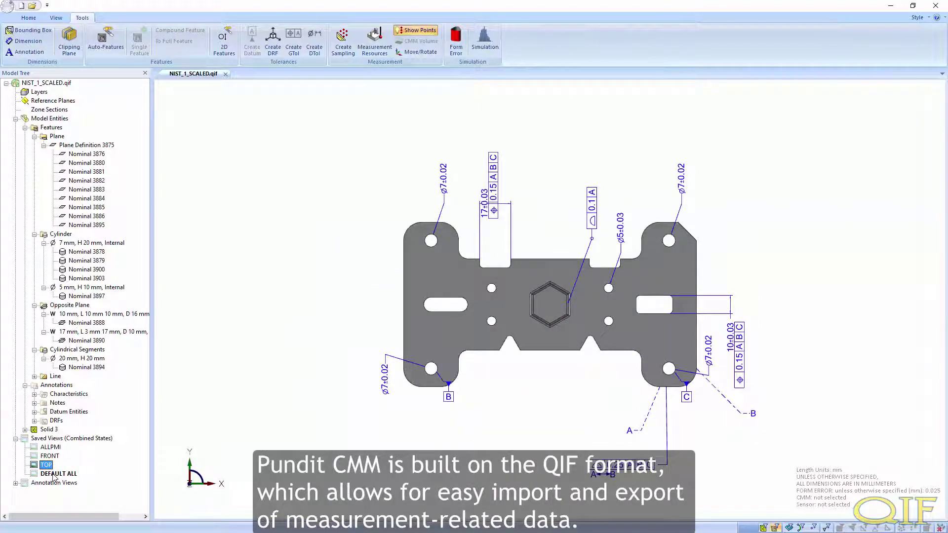
Step: Start a sampling plan from the TOP view on plane Nominal 3876
{"action": "left_click", "coordinate": [55, 474]}
{"action": "left_click", "coordinate": [47, 465]}
{"action": "scroll", "coordinate": [381, 300], "scroll_direction": "up", "scroll_amount": 3}
{"action": "left_click", "coordinate": [343, 42]}
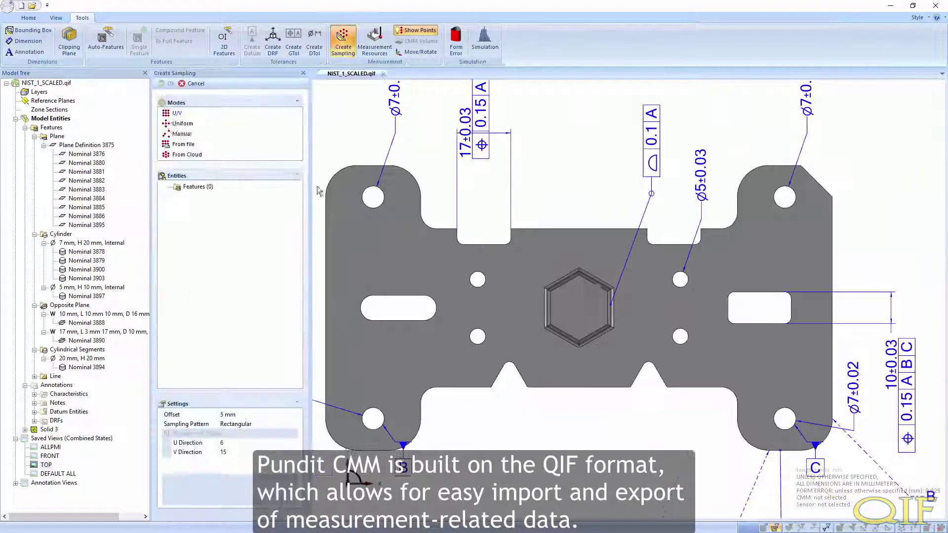
{"action": "left_click", "coordinate": [340, 202]}
Step: Place manual sample points across the plate, its middle and around the hexagon
{"action": "left_click", "coordinate": [373, 437]}
{"action": "left_click", "coordinate": [406, 423]}
{"action": "left_click", "coordinate": [406, 388]}
{"action": "left_click", "coordinate": [404, 358]}
{"action": "left_click", "coordinate": [368, 334]}
{"action": "left_click", "coordinate": [370, 270]}
{"action": "left_click", "coordinate": [369, 227]}
{"action": "left_click", "coordinate": [400, 173]}
{"action": "left_click", "coordinate": [399, 258]}
{"action": "left_click", "coordinate": [438, 257]}
{"action": "left_click", "coordinate": [448, 311]}
{"action": "left_click", "coordinate": [507, 262]}
{"action": "left_click", "coordinate": [506, 308]}
{"action": "left_click", "coordinate": [509, 347]}
{"action": "left_click", "coordinate": [549, 344]}
{"action": "left_click", "coordinate": [548, 368]}
{"action": "left_click", "coordinate": [550, 268]}
{"action": "left_click", "coordinate": [549, 242]}
{"action": "left_click", "coordinate": [605, 240]}
{"action": "left_click", "coordinate": [605, 260]}
{"action": "left_click", "coordinate": [605, 350]}
{"action": "left_click", "coordinate": [607, 375]}
{"action": "left_click", "coordinate": [637, 304]}
{"action": "left_click", "coordinate": [640, 261]}
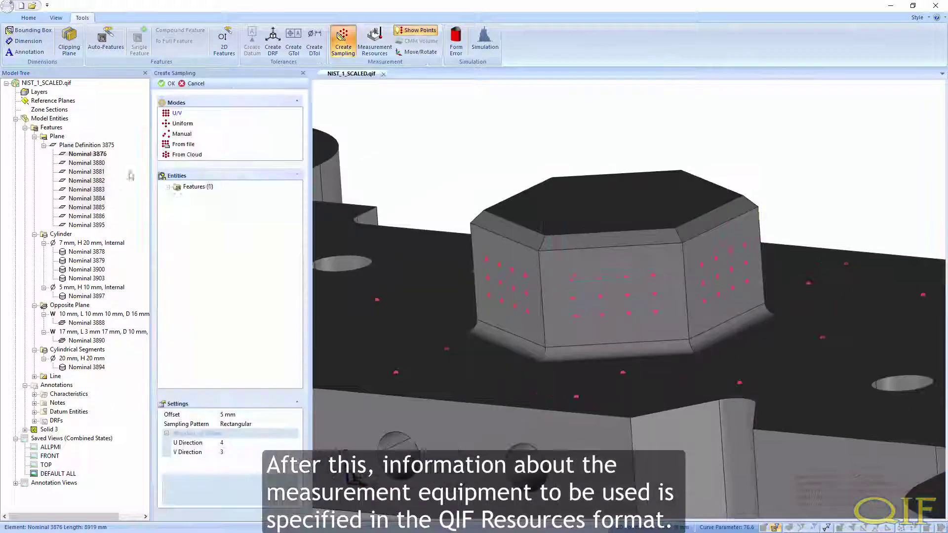
Step: Grid-sample the hexagon faces and side face Nominal 3886 with an edited V point count
{"action": "left_click", "coordinate": [87, 215], "text": "shift"}
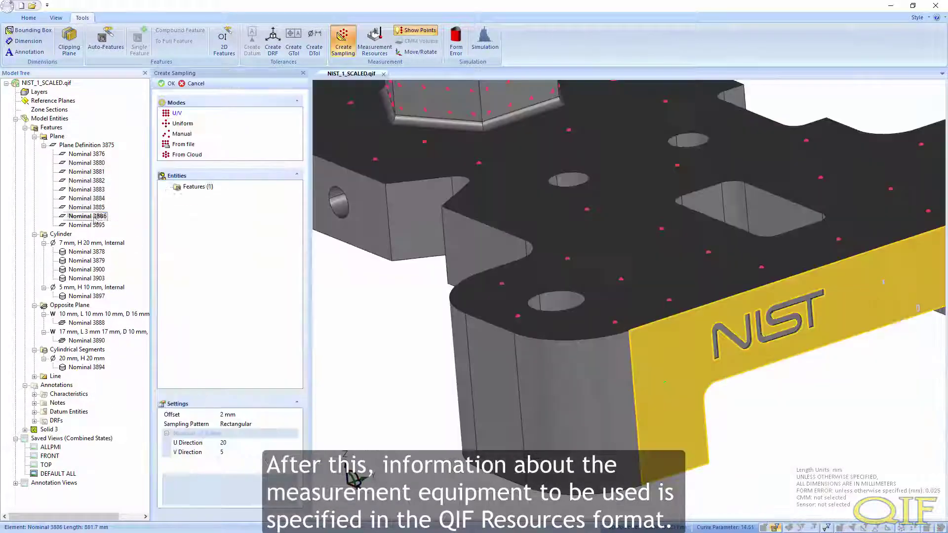
{"action": "left_click", "coordinate": [94, 219]}
{"action": "left_click", "coordinate": [219, 452]}
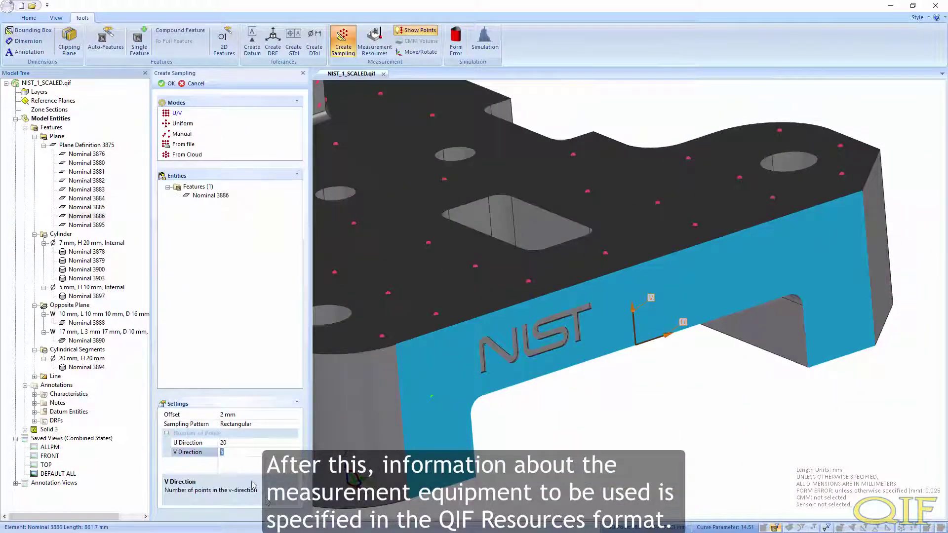
{"action": "key", "text": "Return"}
{"action": "left_click", "coordinate": [51, 448]}
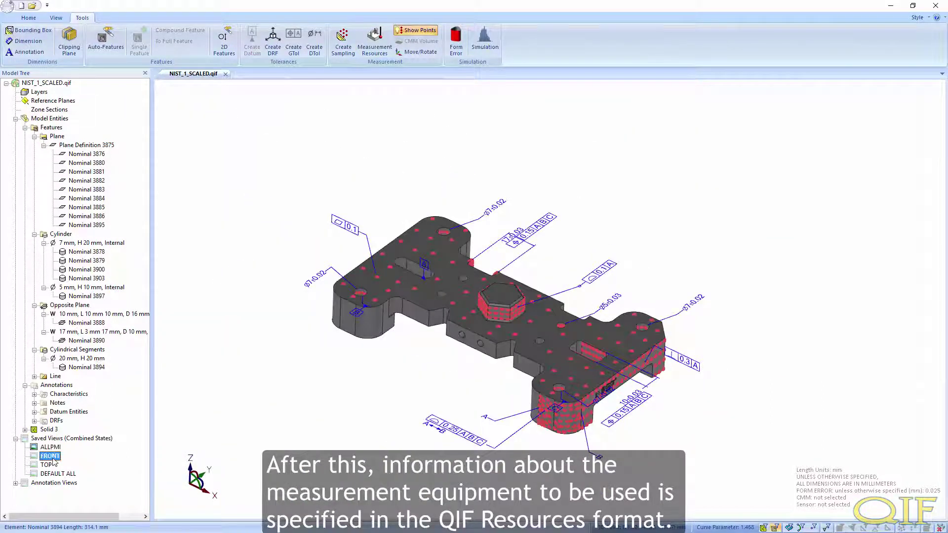
Step: Select the MTC-CMM1 machine's MTC-21mm sensor and pick Solid 3 for positioning
{"action": "left_click", "coordinate": [47, 466]}
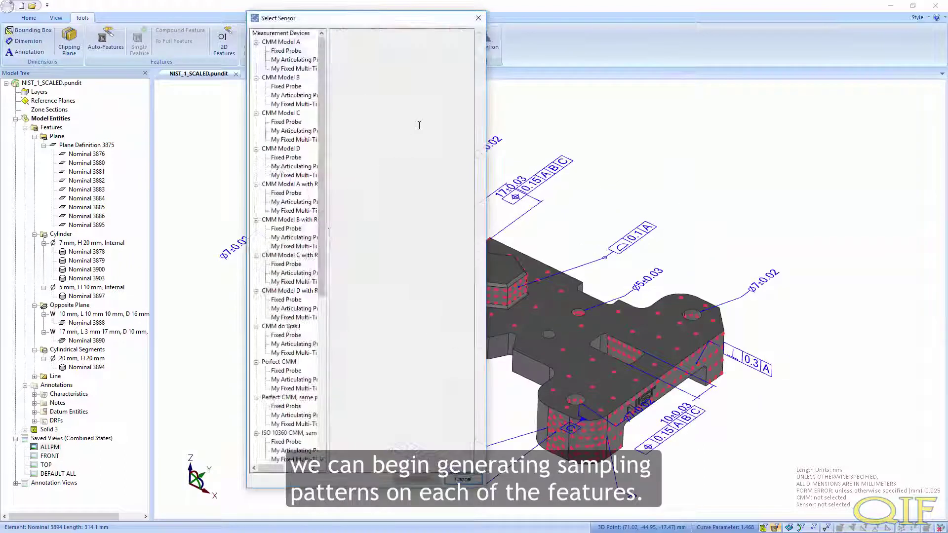
{"action": "scroll", "coordinate": [306, 262], "scroll_direction": "down", "scroll_amount": 6}
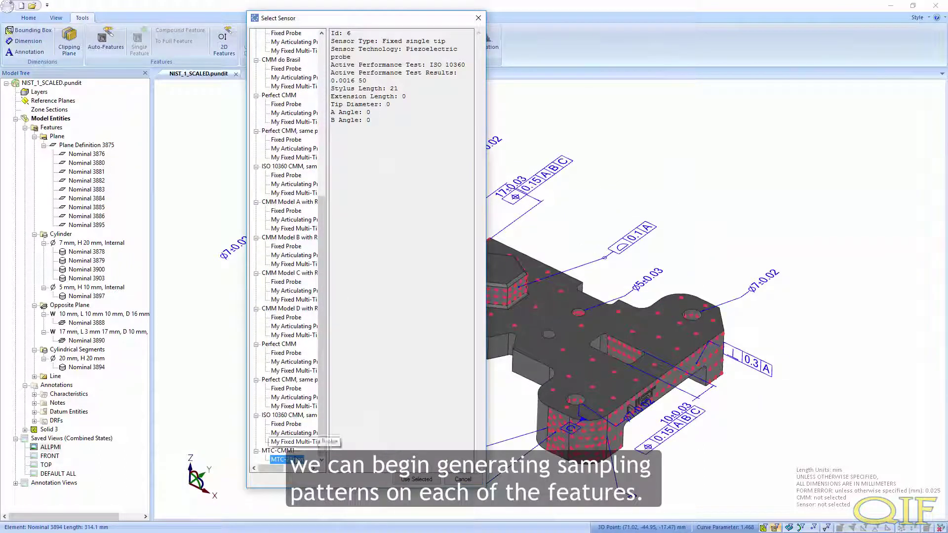
{"action": "left_click", "coordinate": [416, 479]}
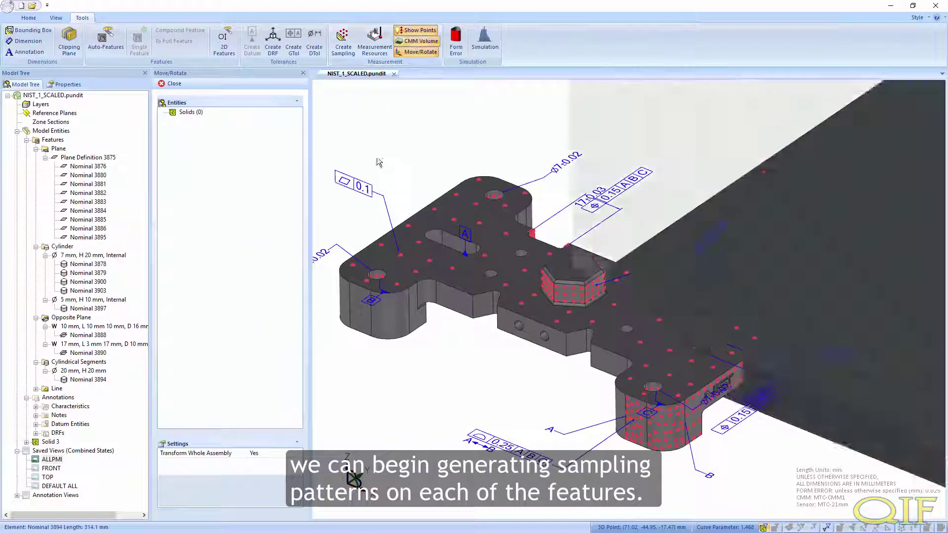
{"action": "scroll", "coordinate": [378, 163], "scroll_direction": "down", "scroll_amount": 5}
{"action": "left_click", "coordinate": [434, 255]}
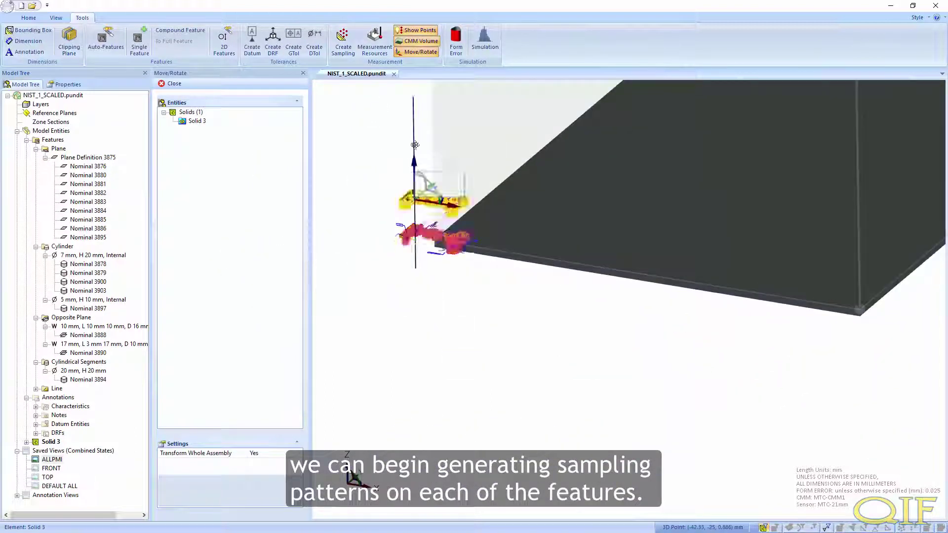
{"action": "left_click_drag", "start_coordinate": [435, 258], "coordinate": [576, 443]}
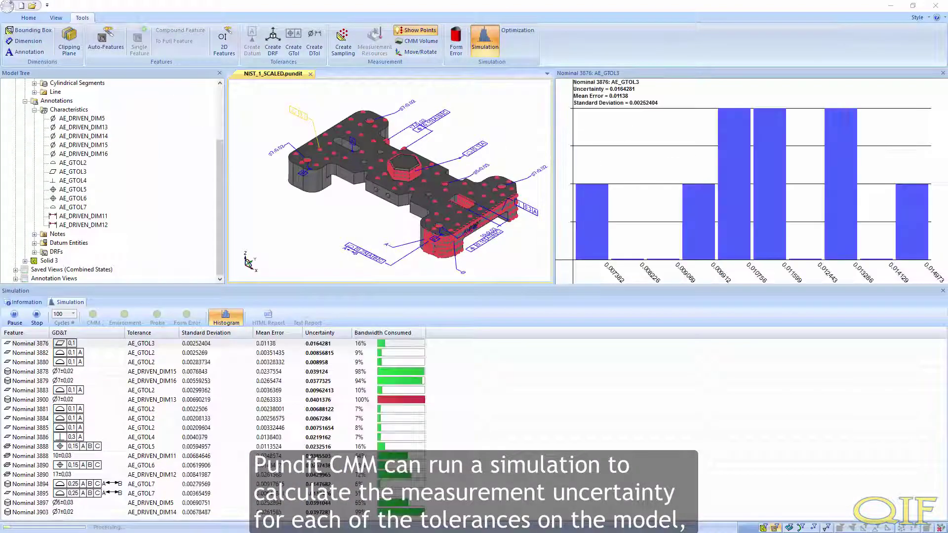
Step: Display the uncertainty histogram for Nominal 3878's AE_DRIVEN_DIM15 tolerance
{"action": "left_click", "coordinate": [289, 371]}
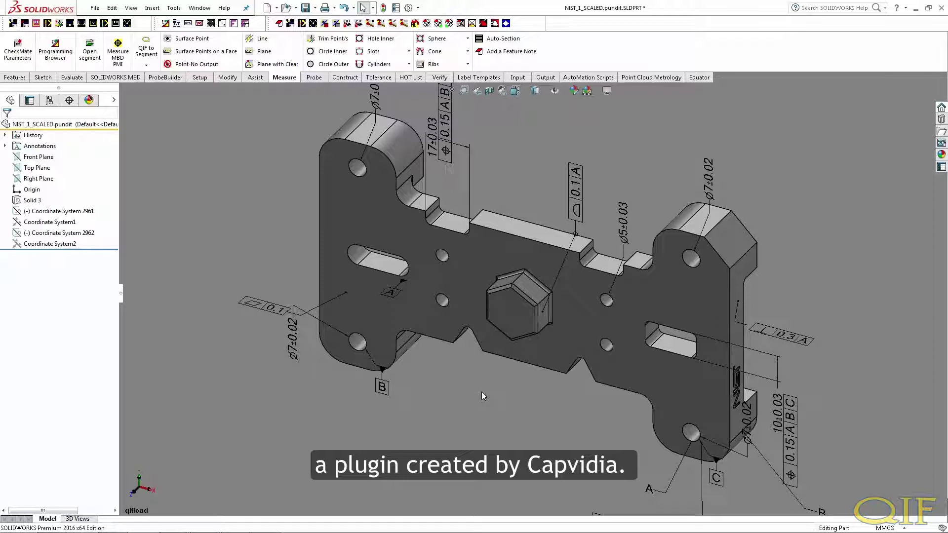
{"action": "middle_click_drag", "start_coordinate": [481, 395], "coordinate": [542, 151]}
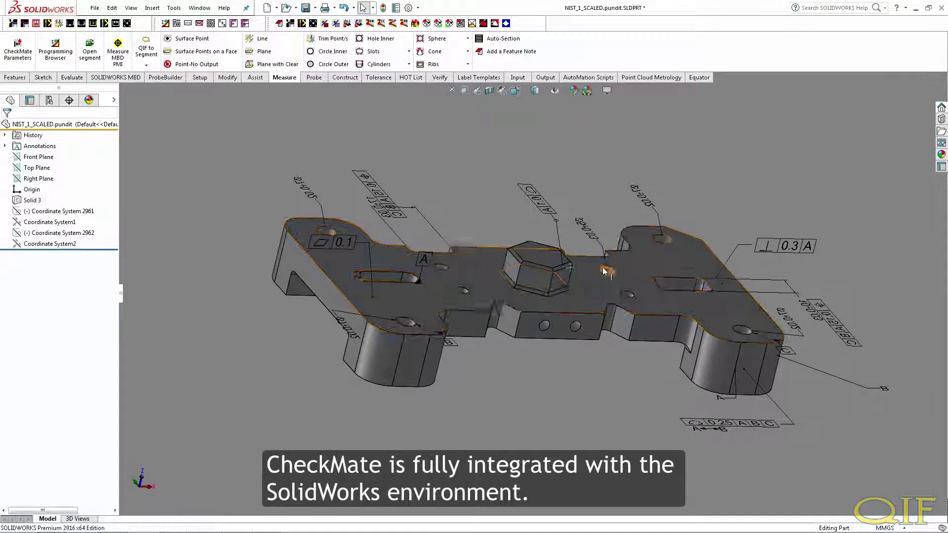
{"action": "middle_click_drag", "start_coordinate": [600, 242], "coordinate": [455, 271], "text": "ctrl"}
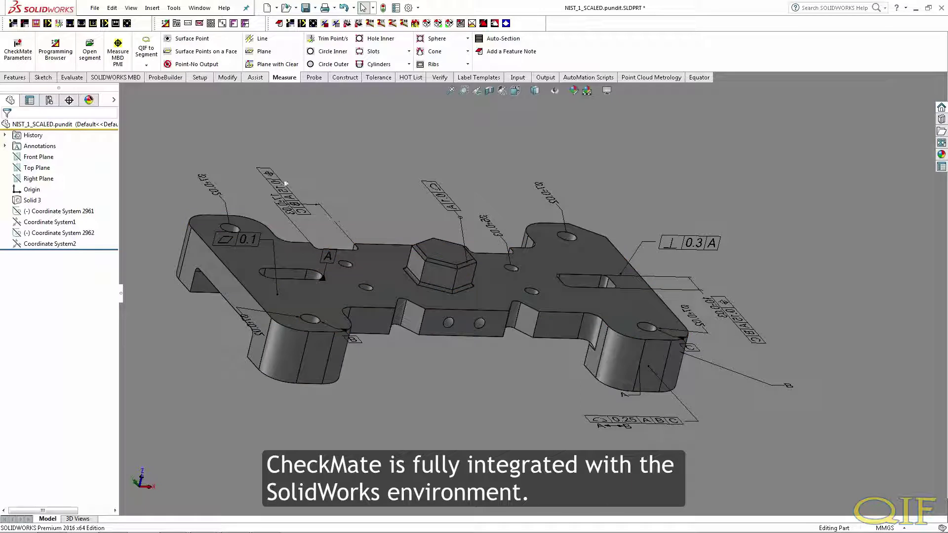
Step: Import NIST_1_SCALED.pundit.qif into CheckMate via QIF to Segment > QIF - NO AUTO
{"action": "left_click", "coordinate": [165, 24]}
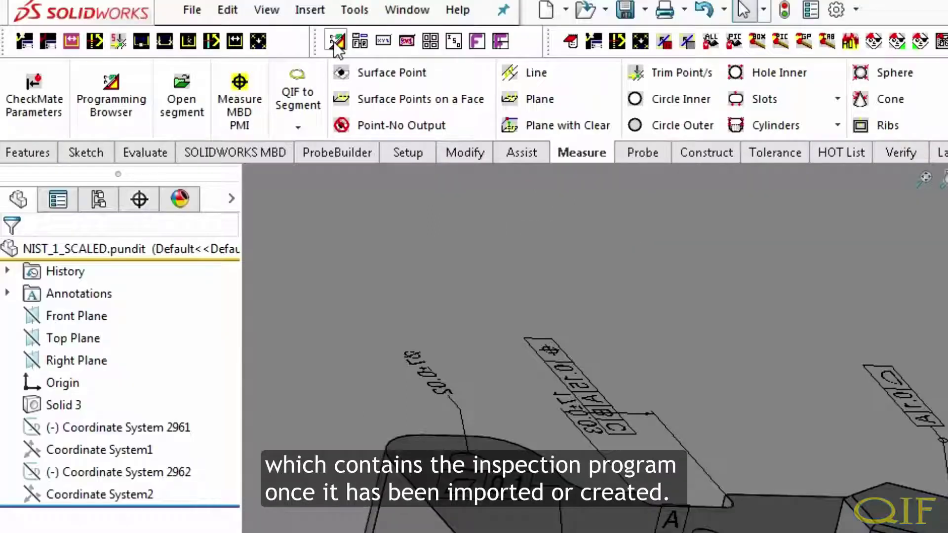
{"action": "left_click", "coordinate": [304, 124]}
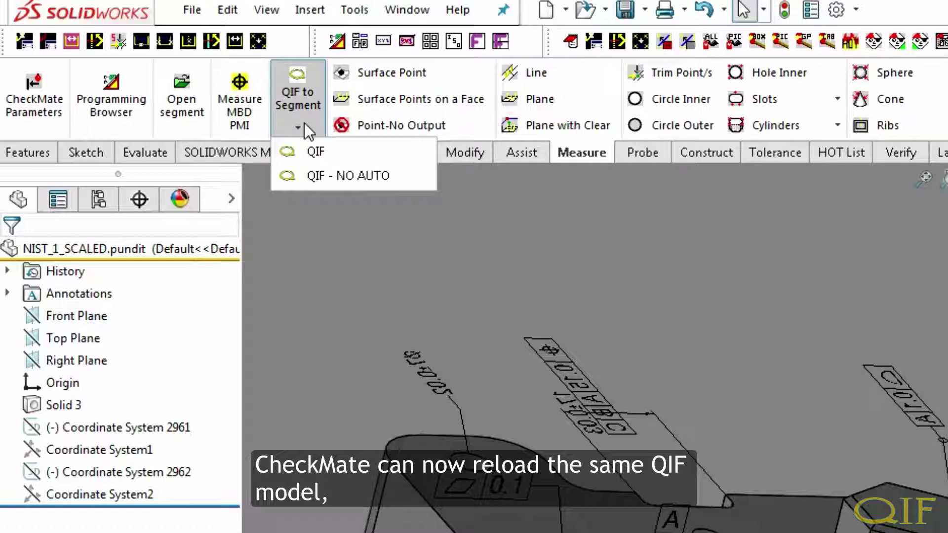
{"action": "left_click", "coordinate": [336, 176]}
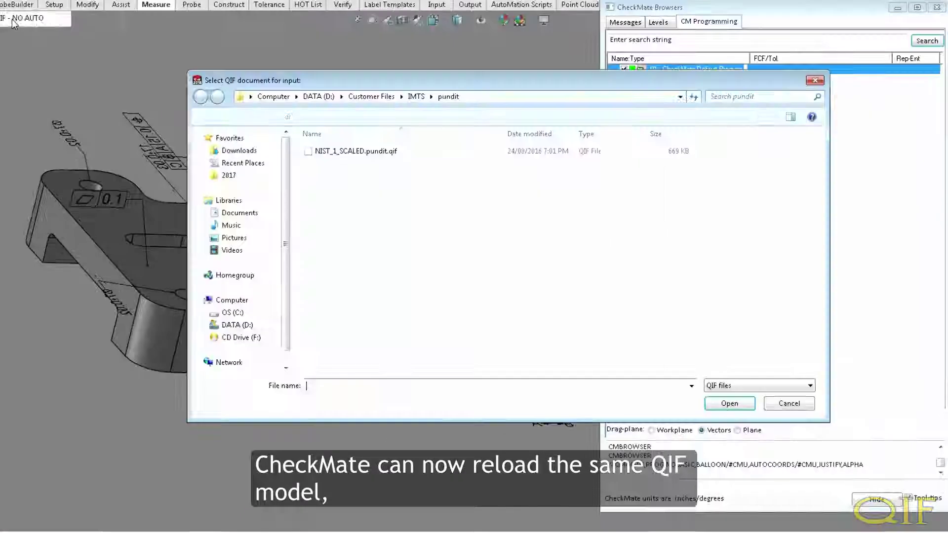
{"action": "left_click", "coordinate": [355, 151]}
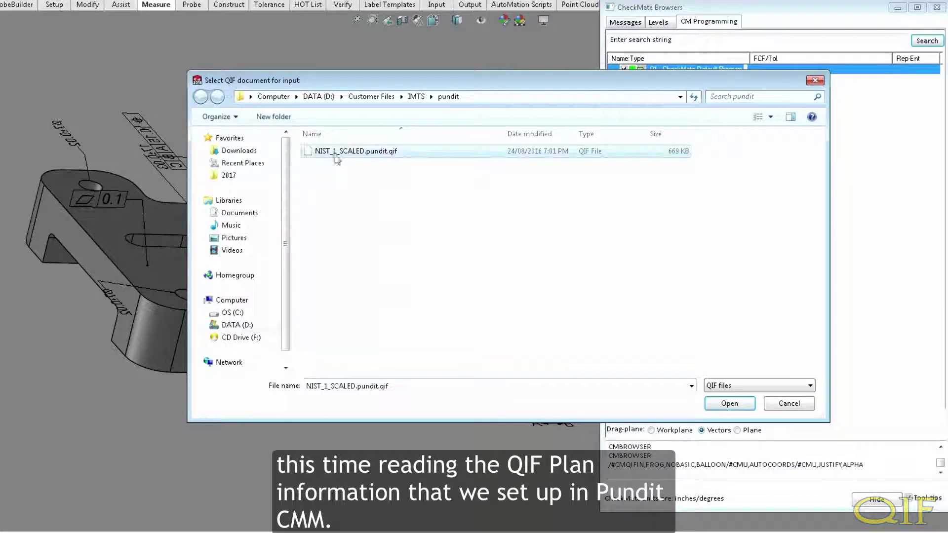
{"action": "left_click", "coordinate": [728, 404]}
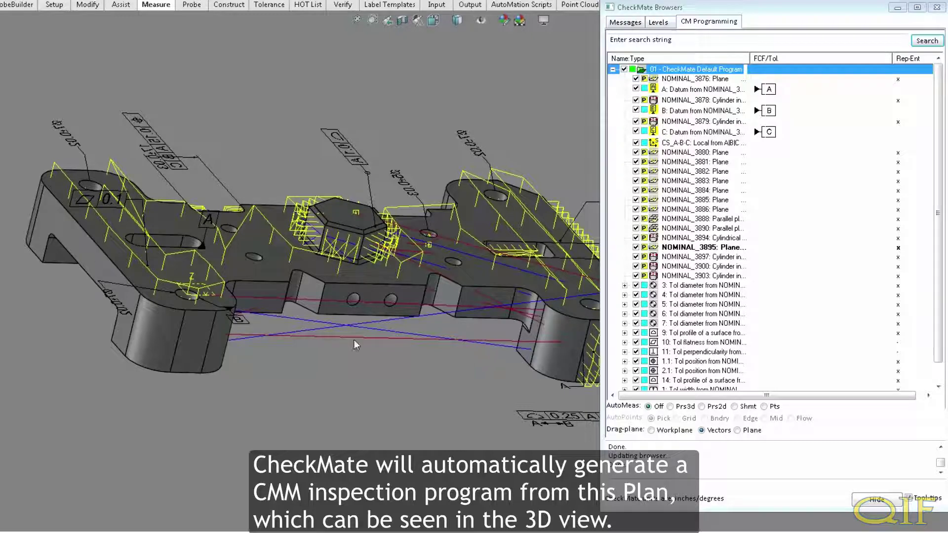
Step: Run a probe simulation of the CheckMate Default Program, then stop it
{"action": "right_click", "coordinate": [697, 69]}
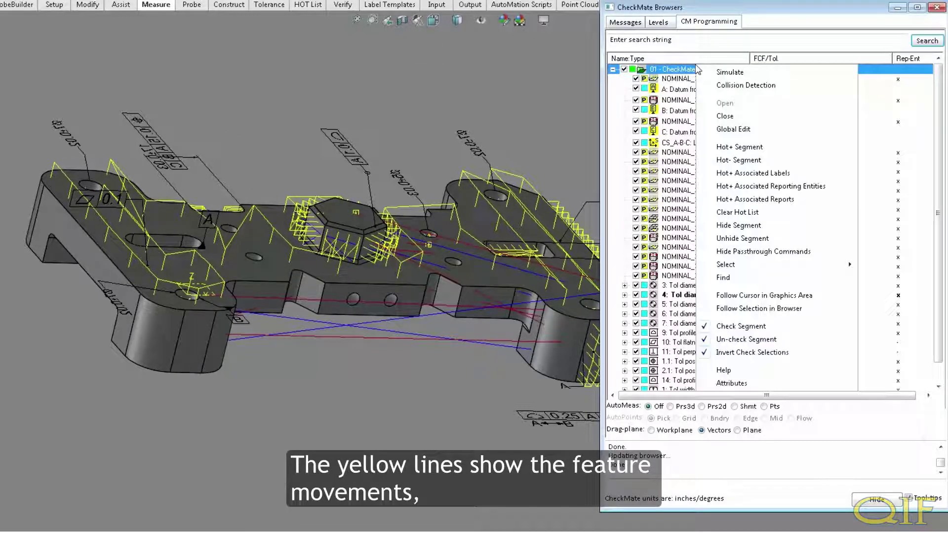
{"action": "left_click", "coordinate": [737, 73]}
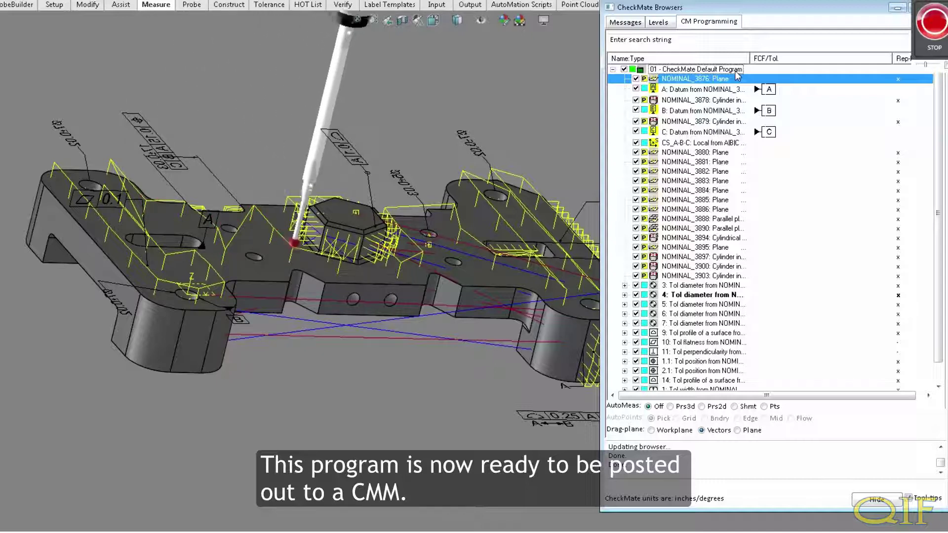
{"action": "left_click", "coordinate": [932, 29]}
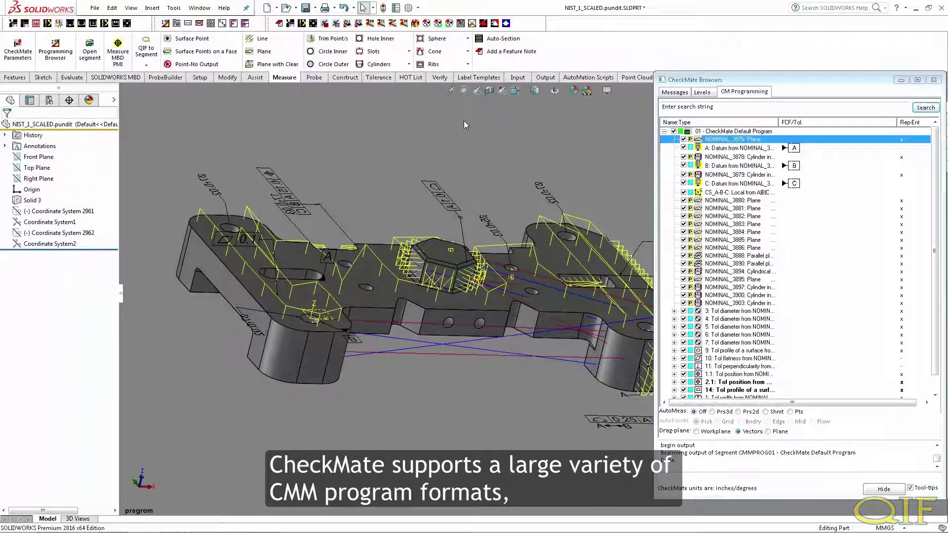
Step: Output the program for Nikon DMIS (Camio) and save it as DMIS_PROG.DMI
{"action": "left_click", "coordinate": [544, 78]}
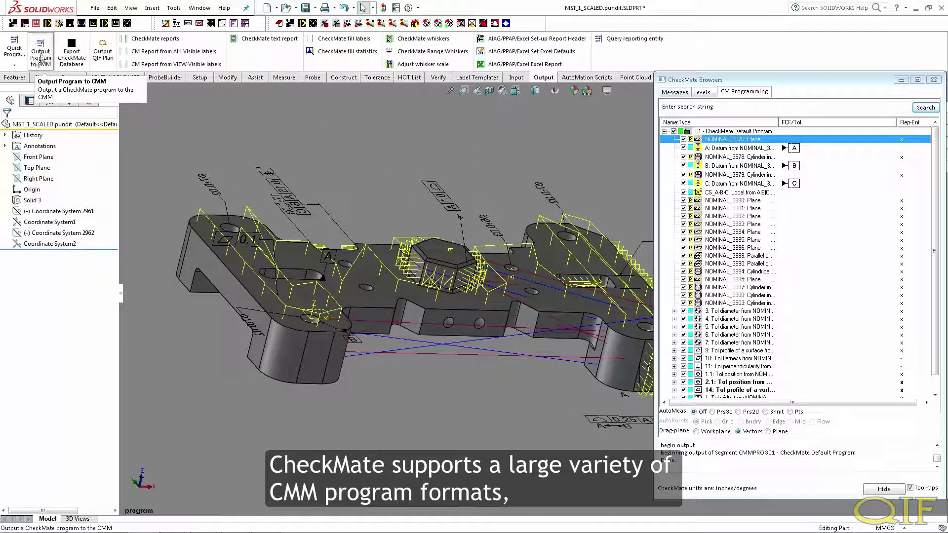
{"action": "left_click", "coordinate": [41, 58]}
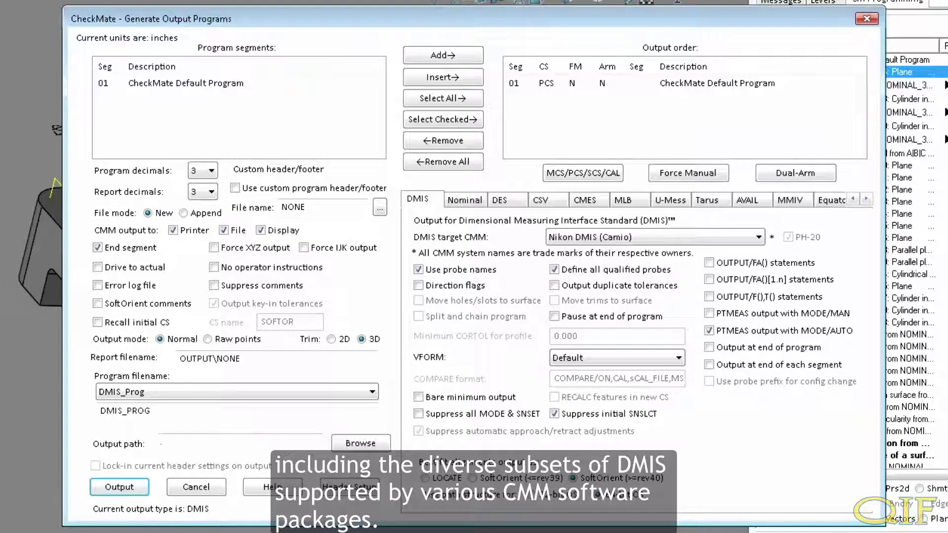
{"action": "left_click", "coordinate": [758, 238]}
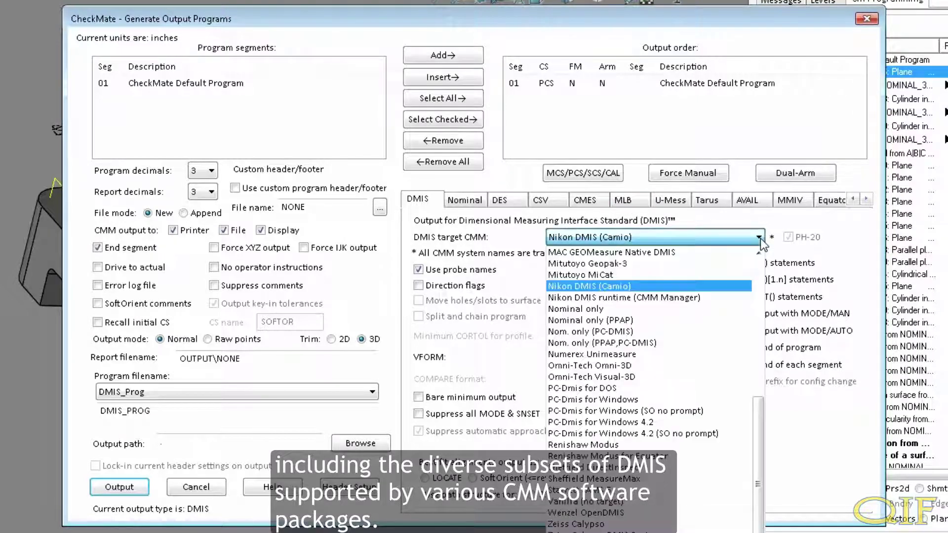
{"action": "left_click", "coordinate": [652, 287]}
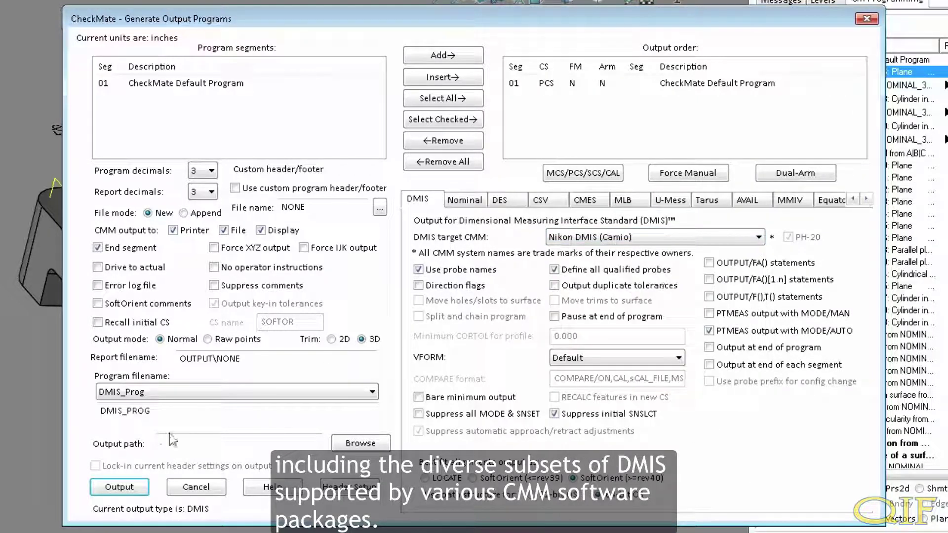
{"action": "left_click", "coordinate": [119, 486]}
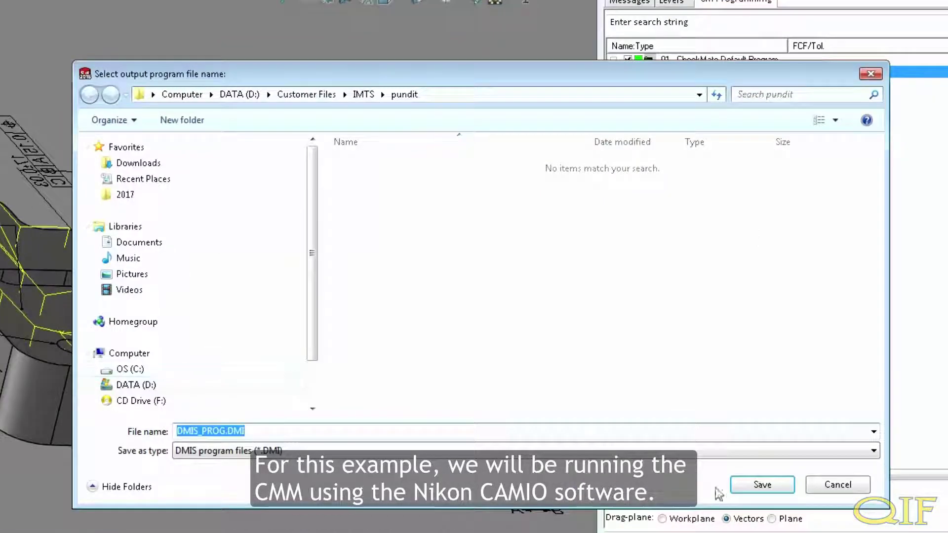
{"action": "left_click", "coordinate": [763, 485]}
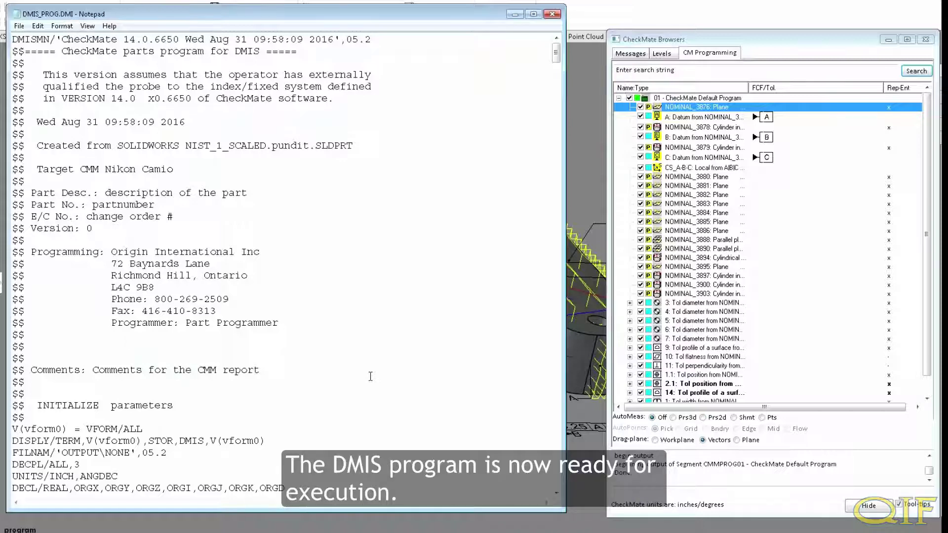
{"action": "scroll", "coordinate": [429, 280], "scroll_direction": "down", "scroll_amount": 11}
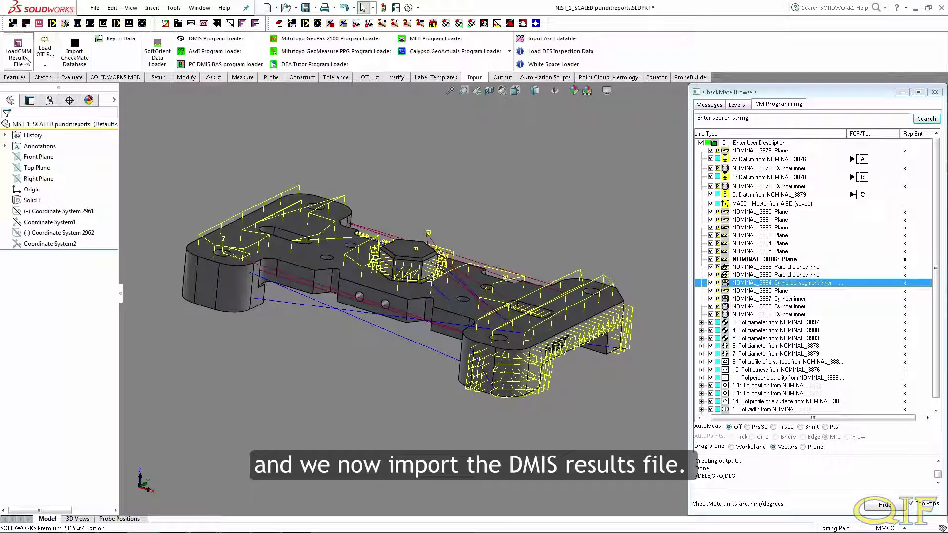
Step: Load DMIS results NIST_1_SCALED_AS_READ_20160826_132202.OUT, accepting the default data group
{"action": "left_click", "coordinate": [26, 61]}
{"action": "left_click", "coordinate": [418, 287]}
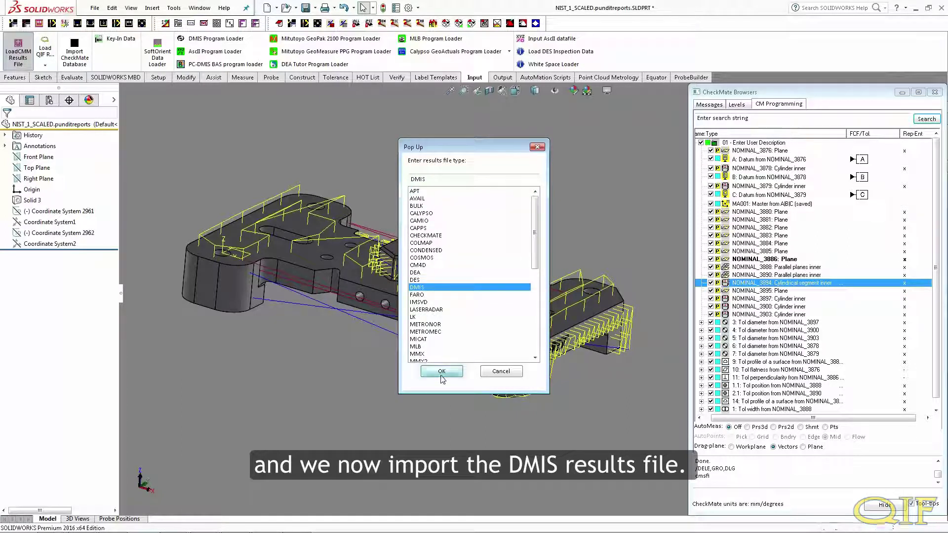
{"action": "left_click", "coordinate": [442, 375]}
{"action": "double_click", "coordinate": [512, 262]}
{"action": "key", "text": "Return"}
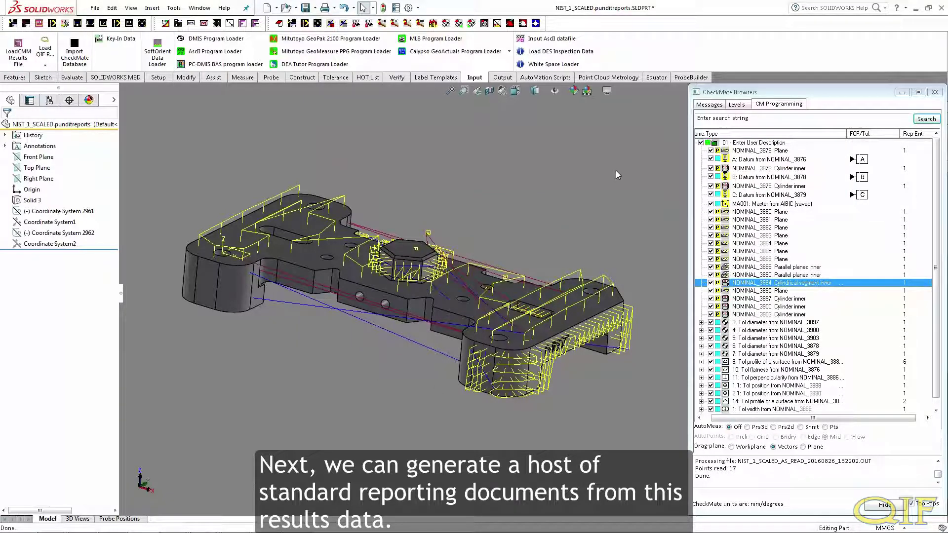
Step: Create an AS9102 RevA Excel first-article report from the measured results, then minimize Excel
{"action": "left_click", "coordinate": [502, 78]}
{"action": "left_click", "coordinate": [517, 64]}
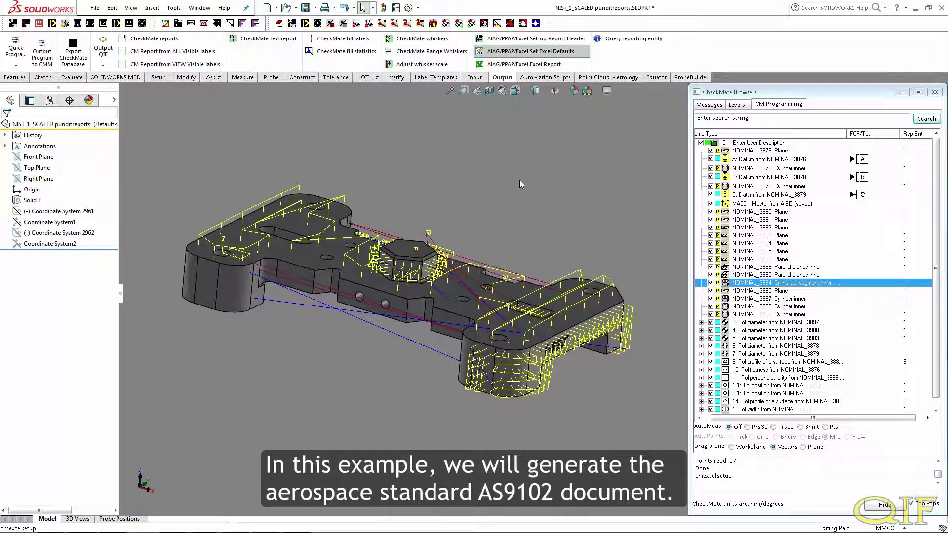
{"action": "left_click", "coordinate": [218, 93]}
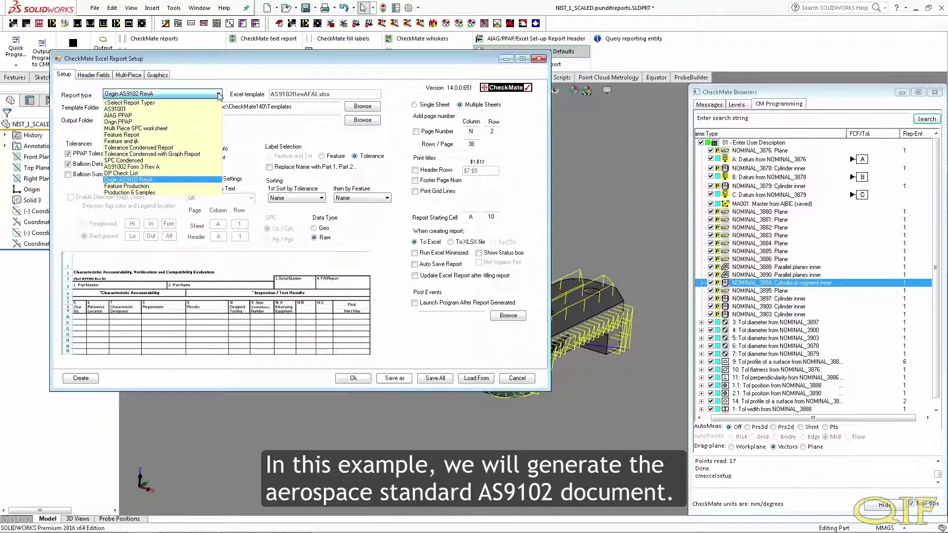
{"action": "left_click", "coordinate": [188, 184]}
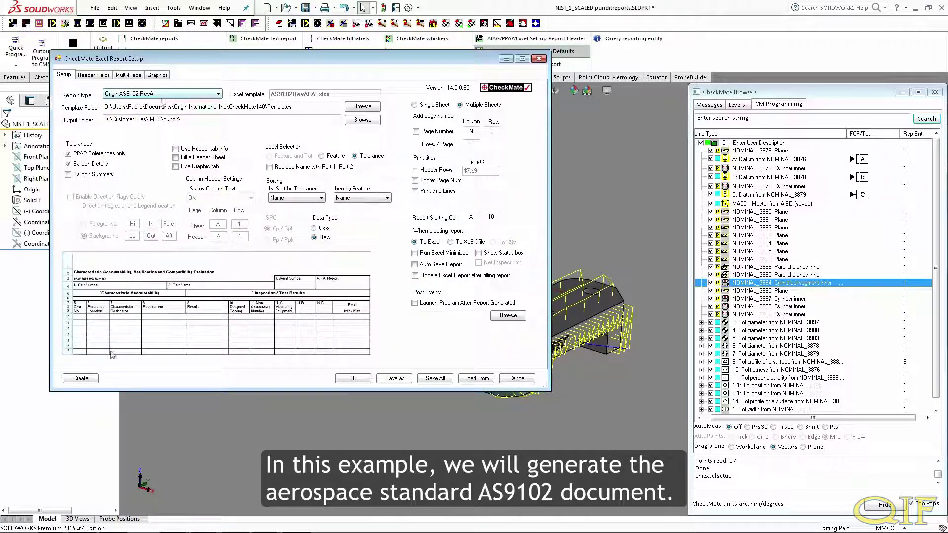
{"action": "left_click", "coordinate": [81, 379]}
{"action": "left_click", "coordinate": [199, 270]}
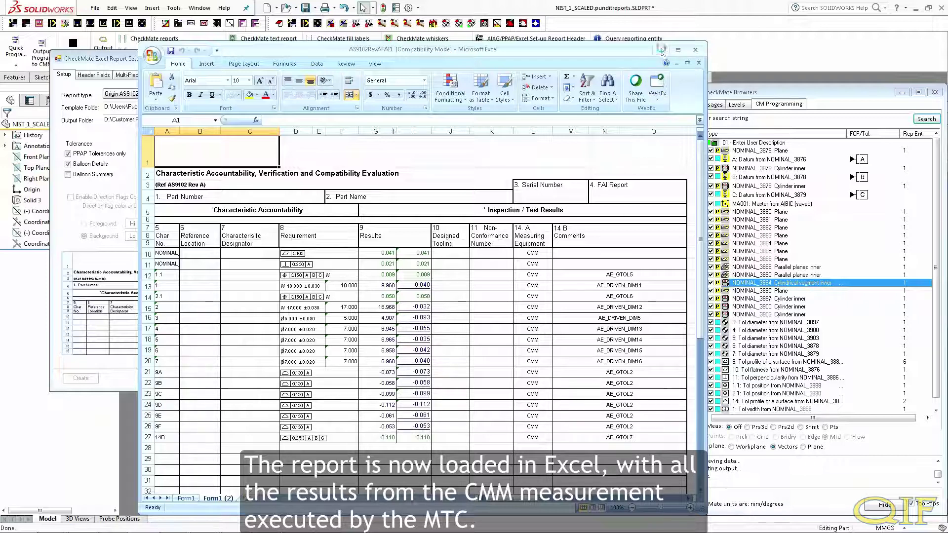
{"action": "left_click", "coordinate": [662, 51]}
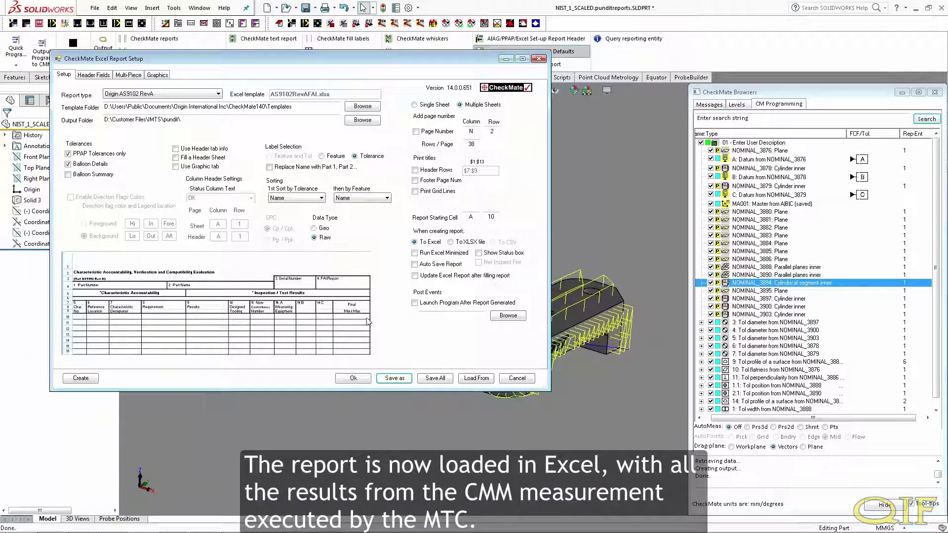
{"action": "left_click", "coordinate": [348, 382]}
Step: Save the QIF results over QIF_PLAN_ASMEAS.QIF and scroll through its XML in Notepad
{"action": "left_click", "coordinate": [103, 66]}
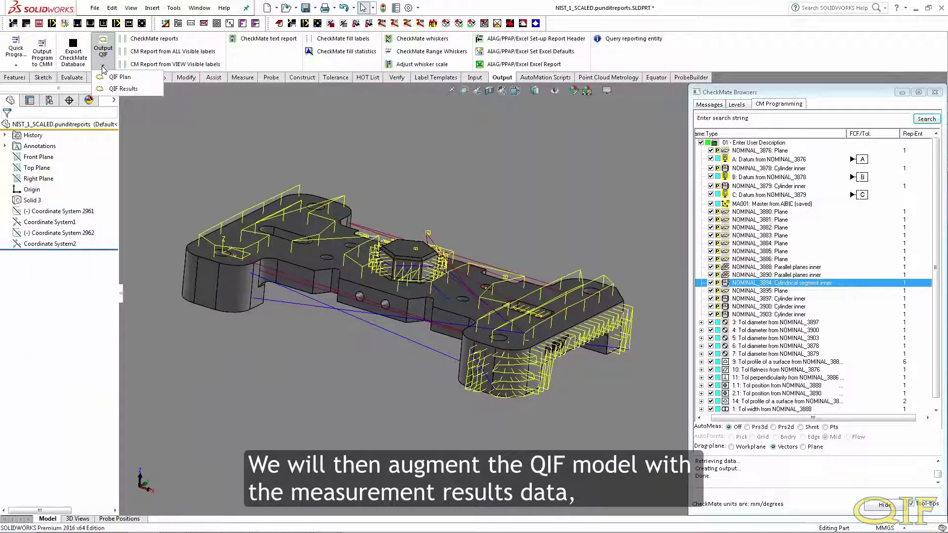
{"action": "left_click", "coordinate": [123, 89]}
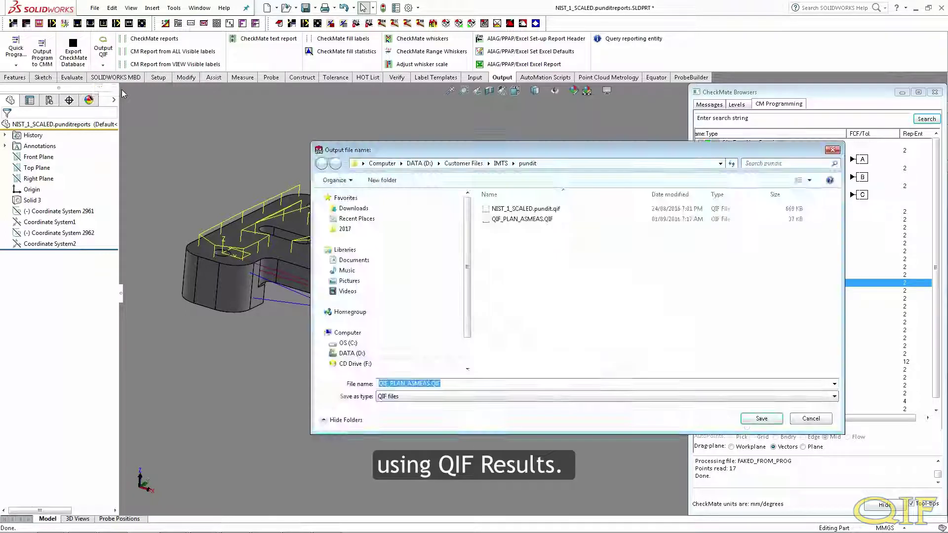
{"action": "left_click", "coordinate": [761, 418]}
{"action": "left_click", "coordinate": [538, 273]}
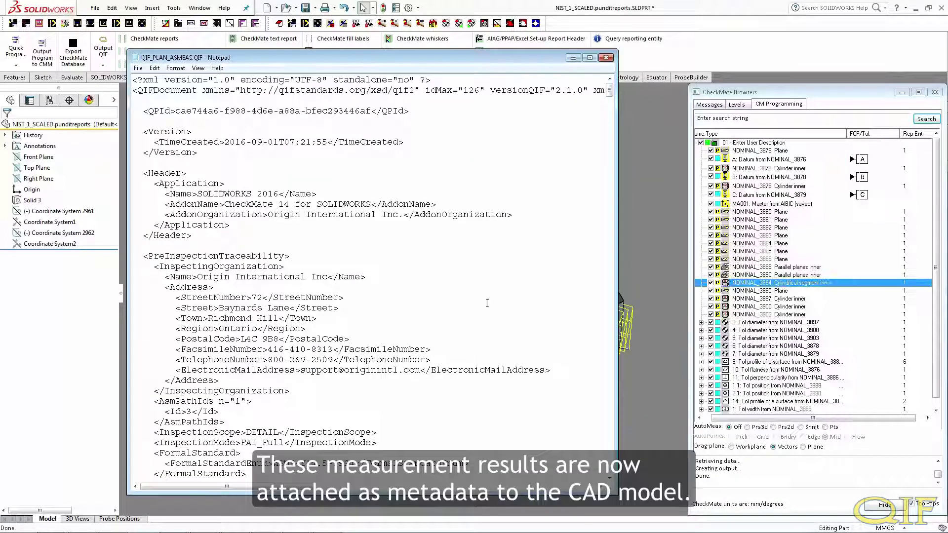
{"action": "scroll", "coordinate": [581, 116], "scroll_direction": "down", "scroll_amount": 10}
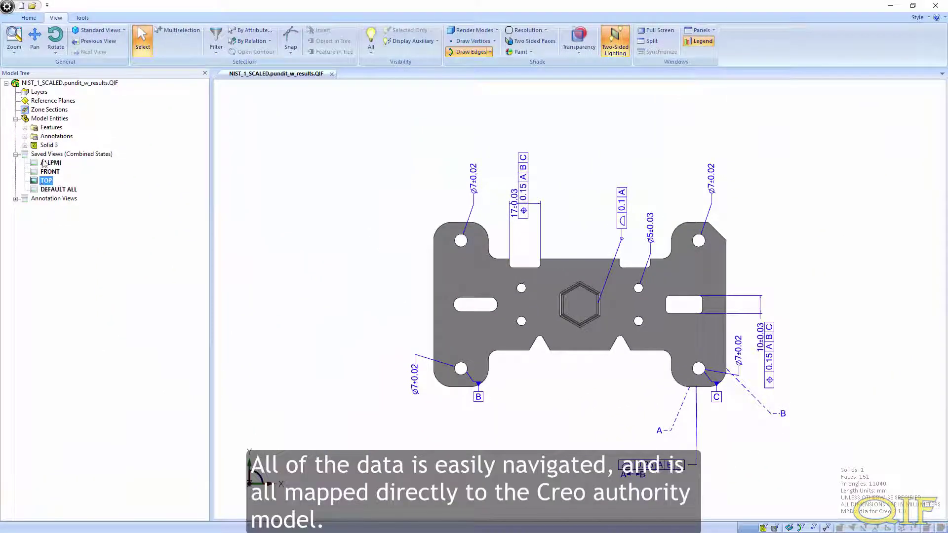
Step: Show the part in the ALLPMI view and expand Features, Annotations and Characteristics in the tree
{"action": "left_click", "coordinate": [44, 163]}
{"action": "middle_click_drag", "start_coordinate": [375, 409], "coordinate": [397, 395]}
{"action": "left_click", "coordinate": [24, 136]}
{"action": "left_click", "coordinate": [24, 128]}
{"action": "left_click", "coordinate": [34, 190]}
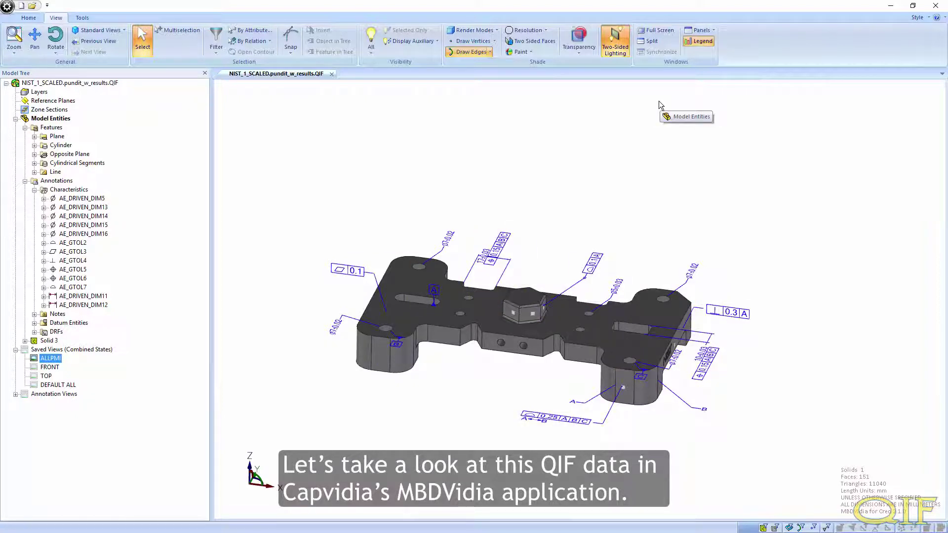
Step: Inspect Plane Actual 3980's properties and raw XML, including its measured normal vector, in Entity Navigator
{"action": "left_click", "coordinate": [35, 137]}
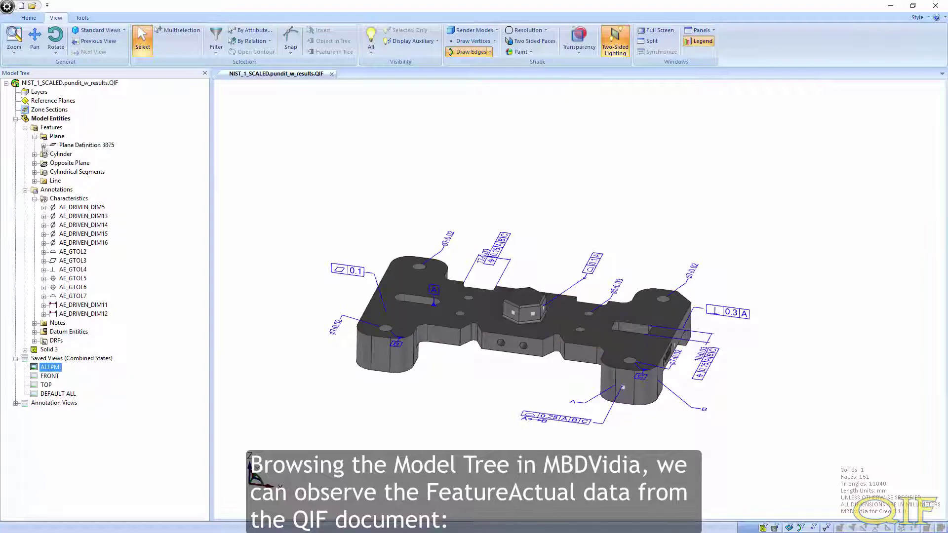
{"action": "left_click", "coordinate": [44, 145]}
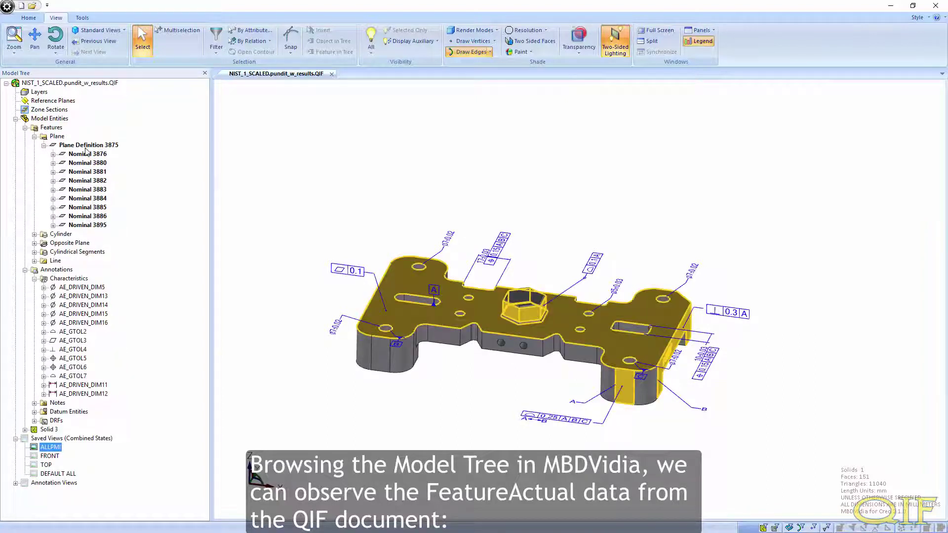
{"action": "double_click", "coordinate": [86, 153]}
{"action": "right_click", "coordinate": [85, 167]}
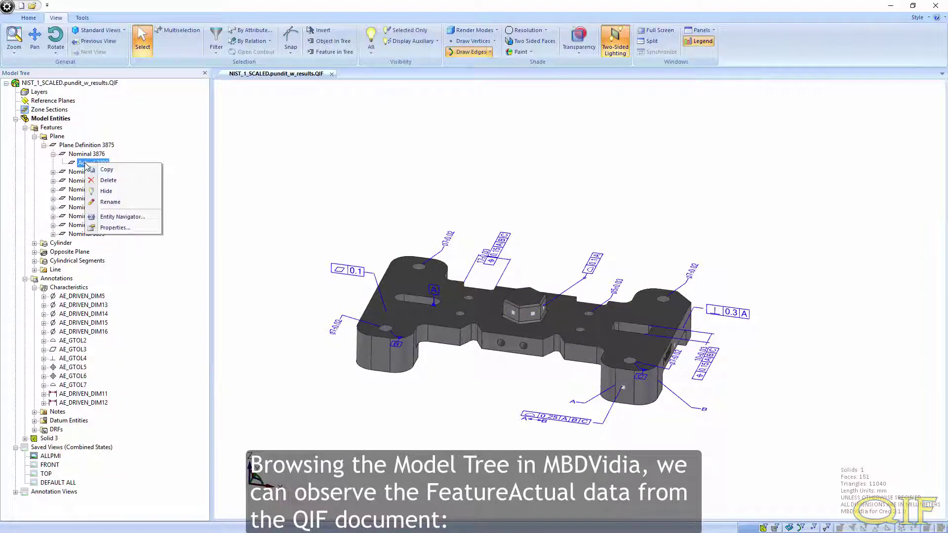
{"action": "left_click", "coordinate": [116, 218]}
{"action": "left_click", "coordinate": [269, 115]}
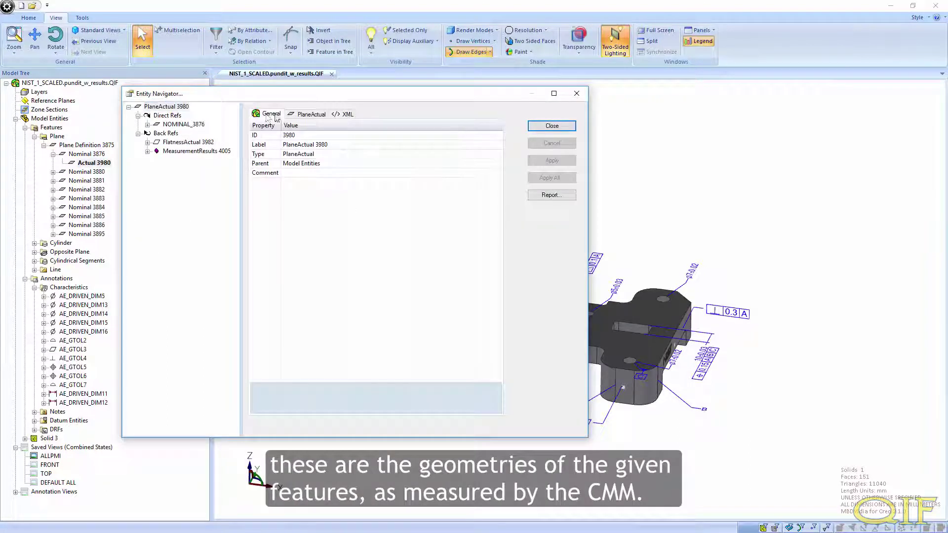
{"action": "left_click", "coordinate": [307, 115]}
{"action": "left_click", "coordinate": [344, 114]}
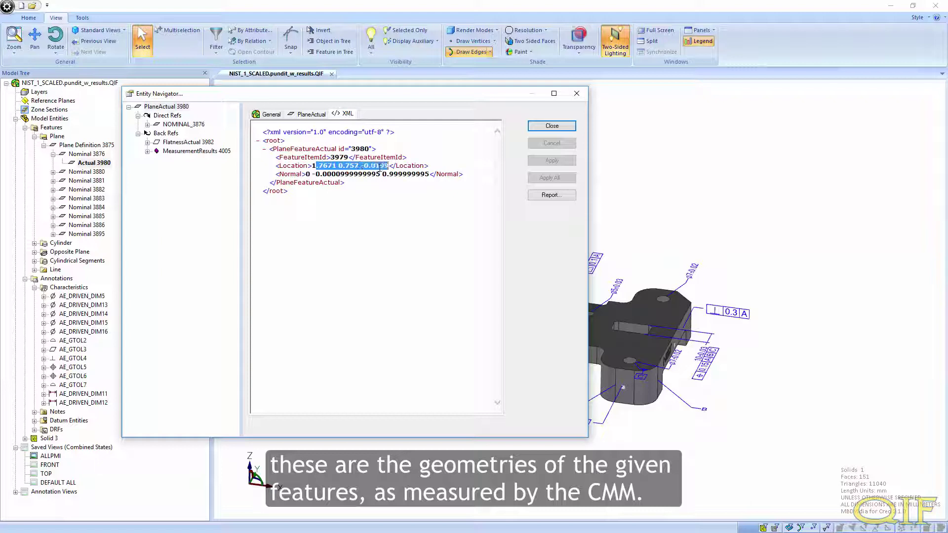
{"action": "left_click_drag", "start_coordinate": [307, 174], "coordinate": [400, 177]}
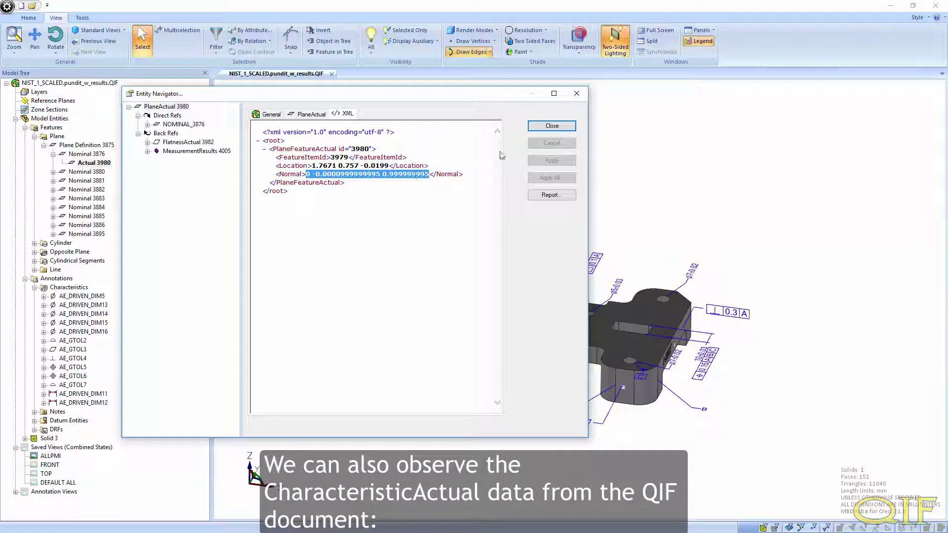
{"action": "left_click", "coordinate": [572, 130]}
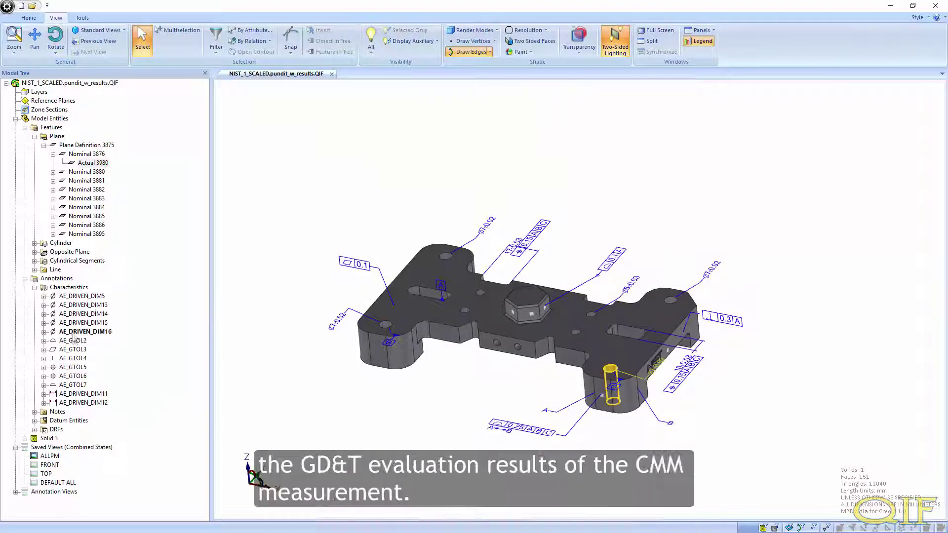
Step: Check FlatnessActual 3982's measured value 0.0414, then display the Bill of Characteristics panel
{"action": "double_click", "coordinate": [52, 351]}
{"action": "right_click", "coordinate": [81, 360]}
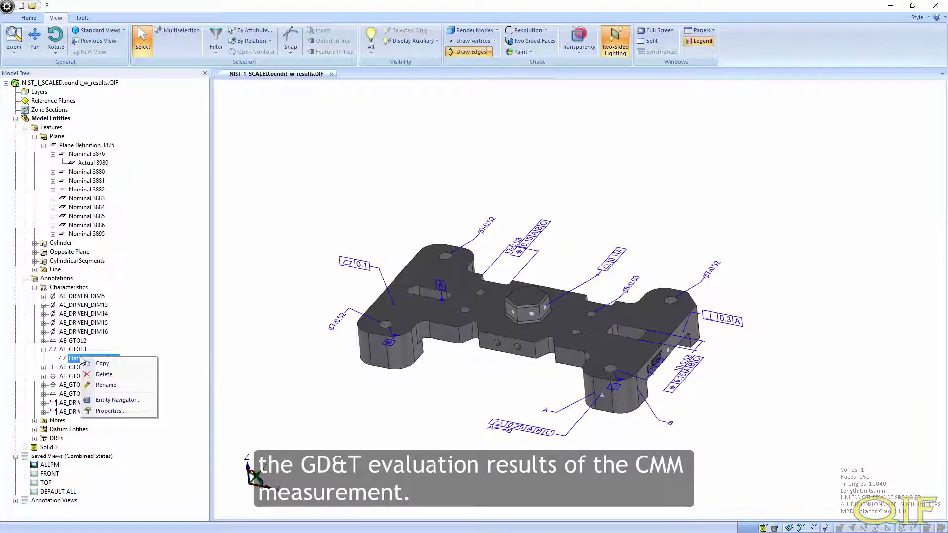
{"action": "left_click", "coordinate": [125, 402]}
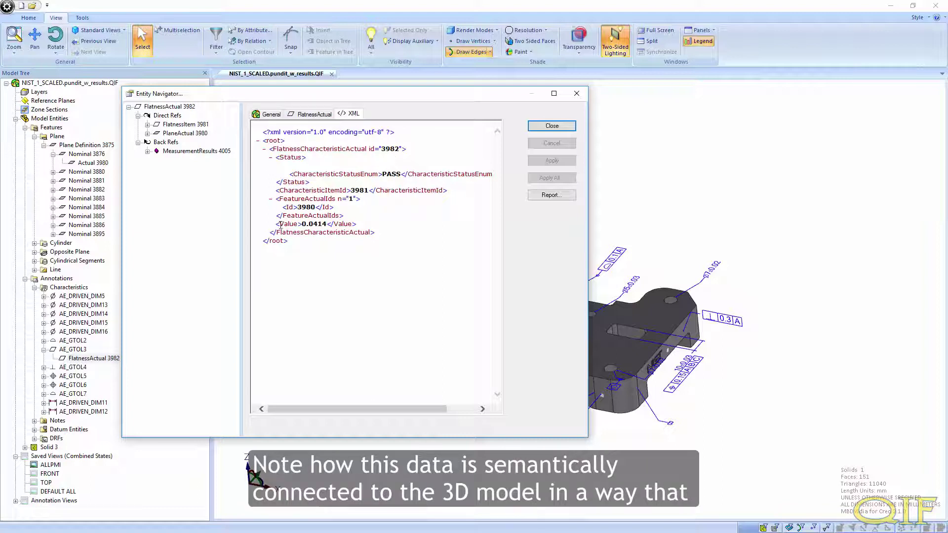
{"action": "left_click_drag", "start_coordinate": [277, 224], "coordinate": [377, 224]}
{"action": "left_click", "coordinate": [322, 230]}
{"action": "left_click", "coordinate": [551, 126]}
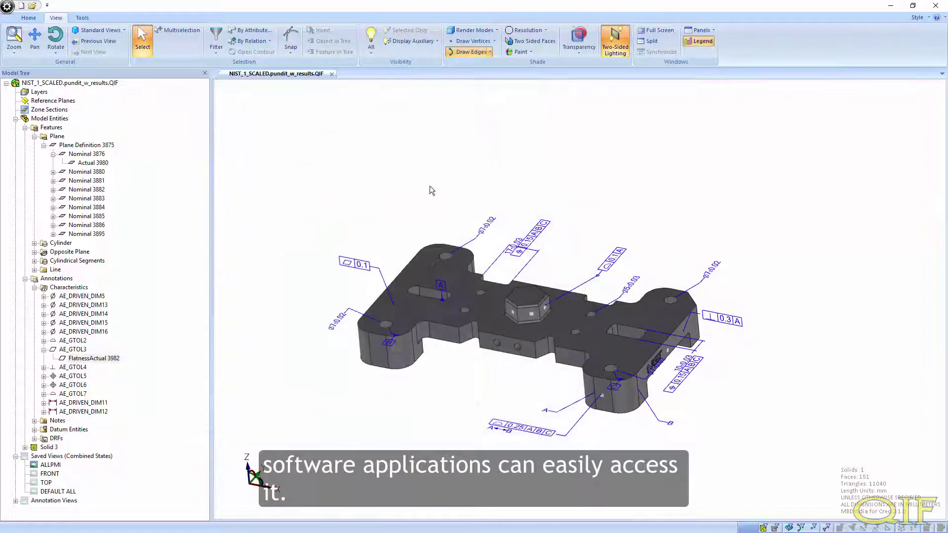
{"action": "left_click", "coordinate": [701, 30]}
{"action": "left_click", "coordinate": [714, 77]}
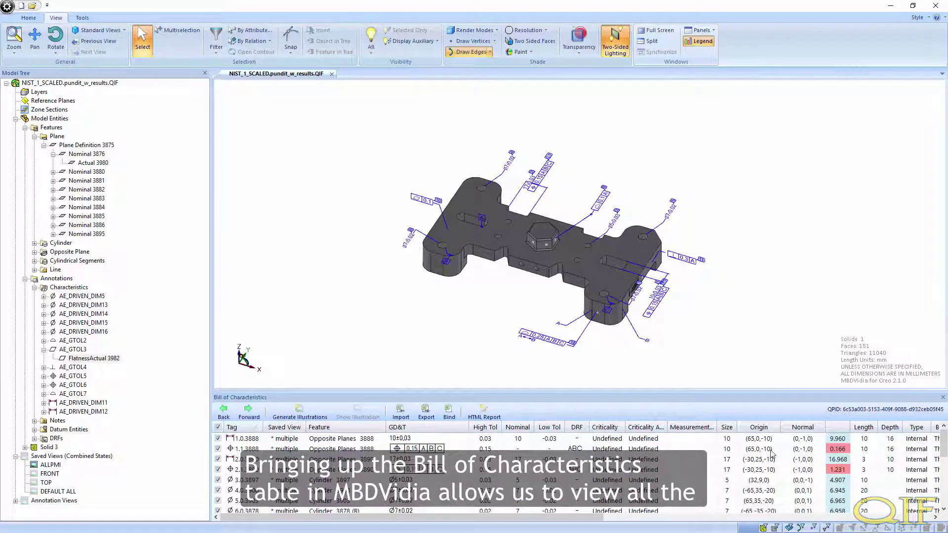
Step: View results for characteristics 1.0.3888, 1.1.3888 (0.166) and 2.0.3890 (16.968) on the model
{"action": "left_click", "coordinate": [841, 439]}
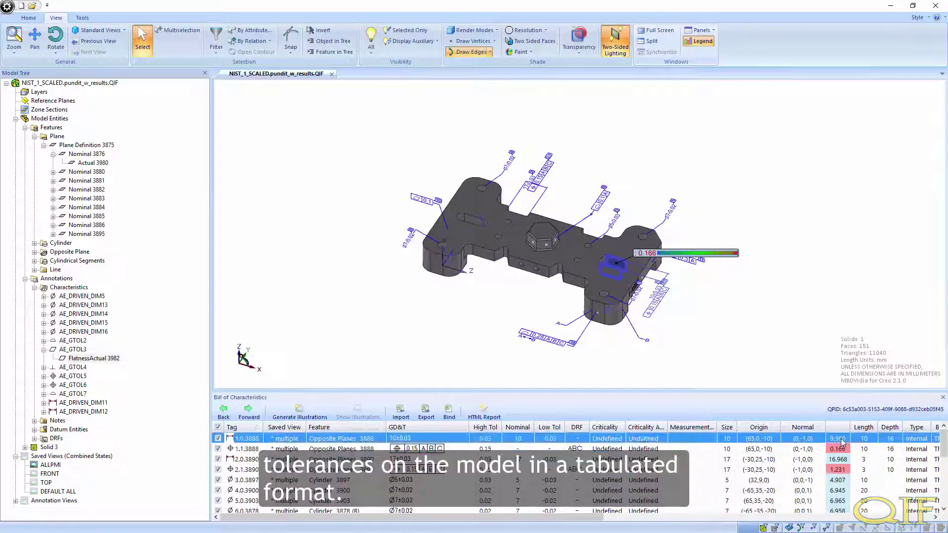
{"action": "left_click", "coordinate": [841, 450]}
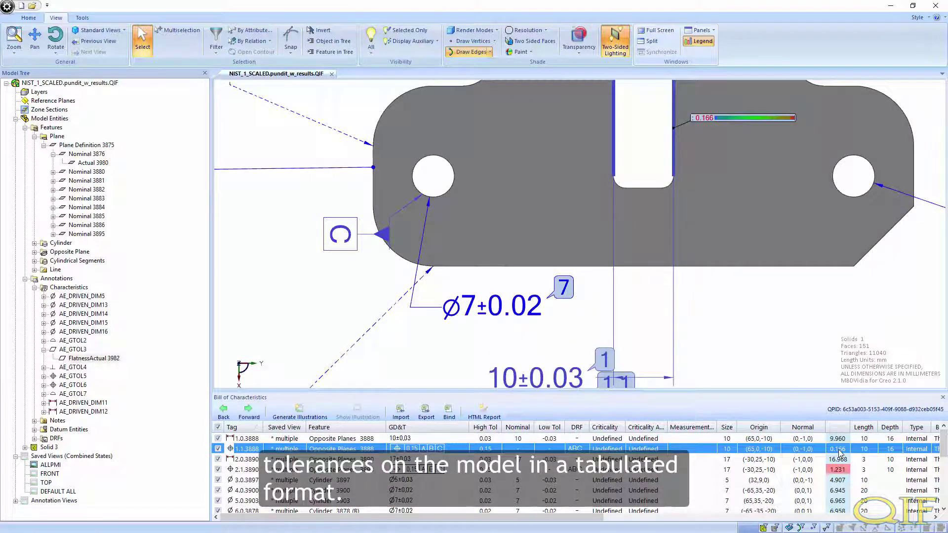
{"action": "left_click", "coordinate": [840, 440]}
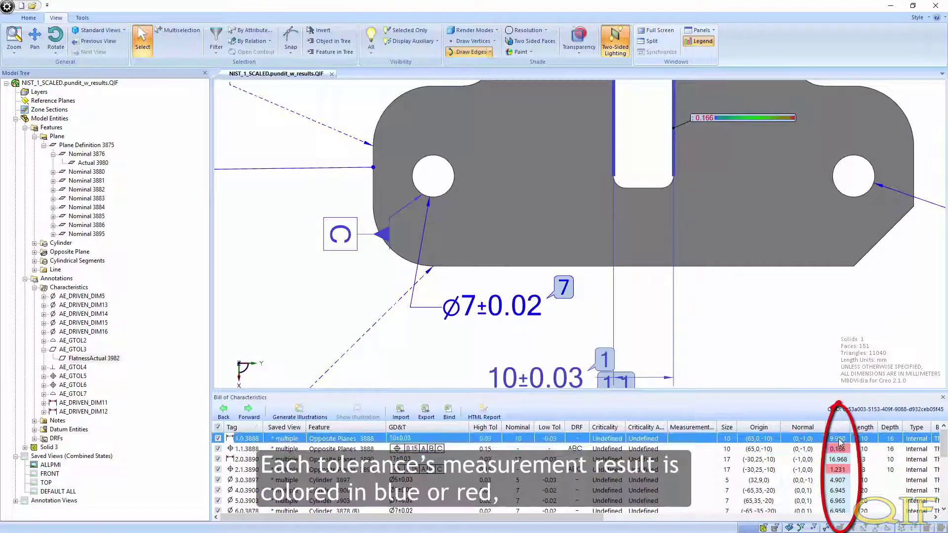
{"action": "left_click", "coordinate": [840, 450]}
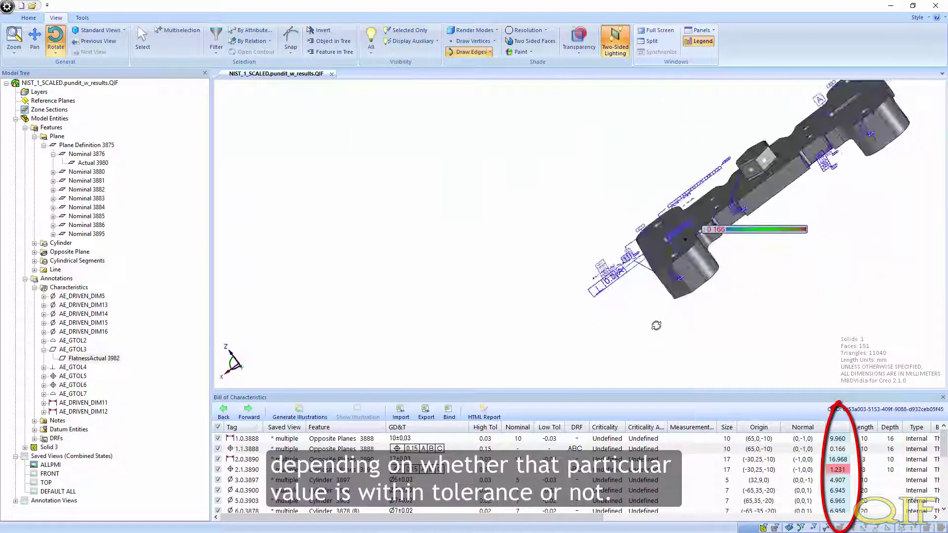
{"action": "left_click", "coordinate": [845, 460]}
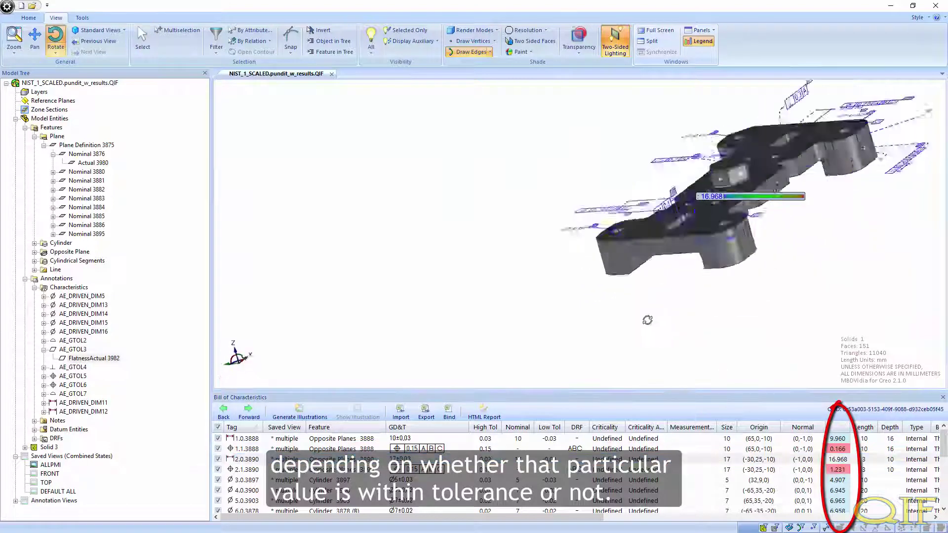
{"action": "middle_click_drag", "start_coordinate": [591, 362], "coordinate": [726, 324]}
{"action": "key", "text": "Escape"}
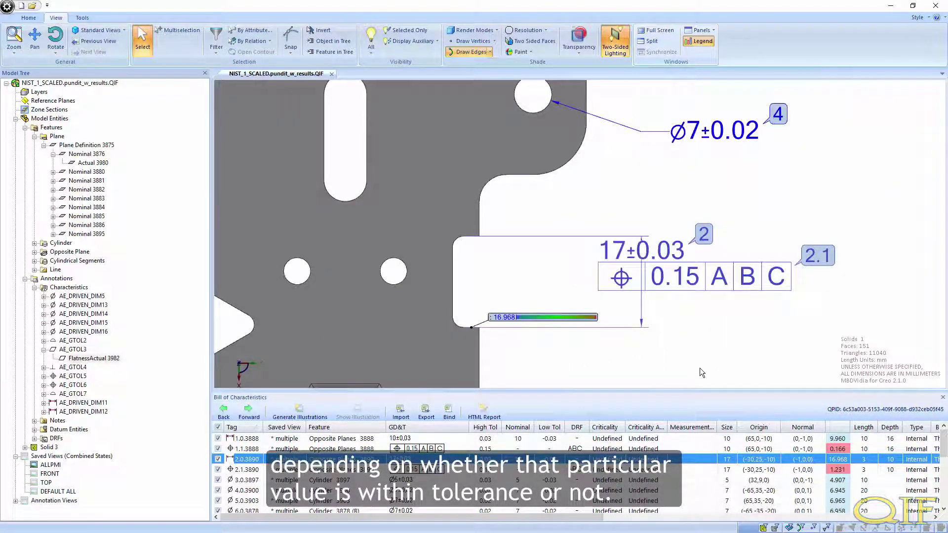
Step: View results for 2.1.3890 (1.231), the Ø5±0.03 hole and the Ø7±0.02 hole (6.945)
{"action": "left_click", "coordinate": [845, 470]}
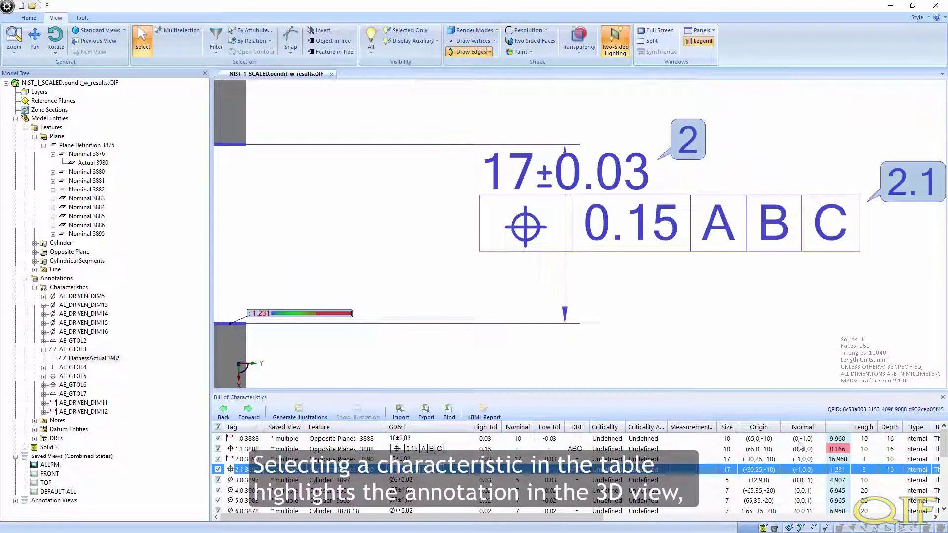
{"action": "middle_click_drag", "start_coordinate": [461, 362], "coordinate": [459, 353]}
{"action": "key", "text": "Escape"}
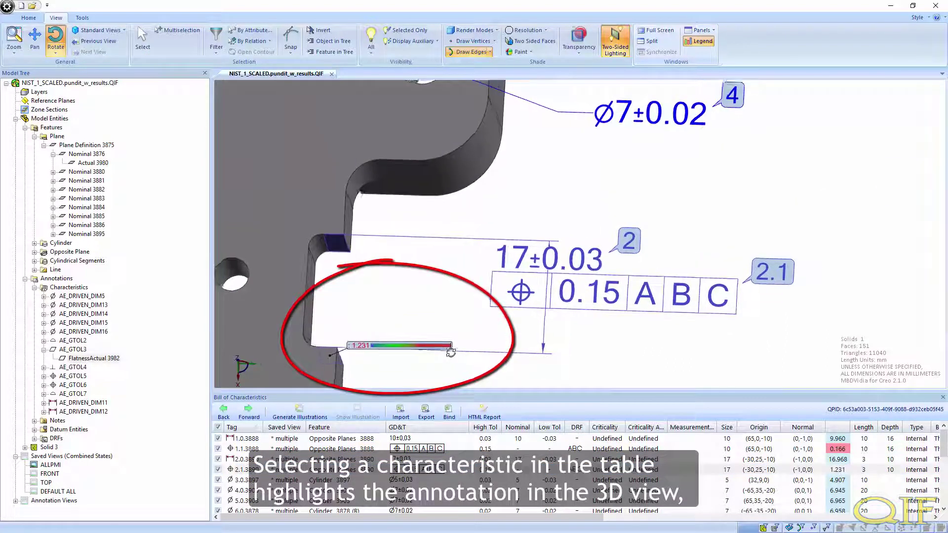
{"action": "left_click", "coordinate": [839, 482]}
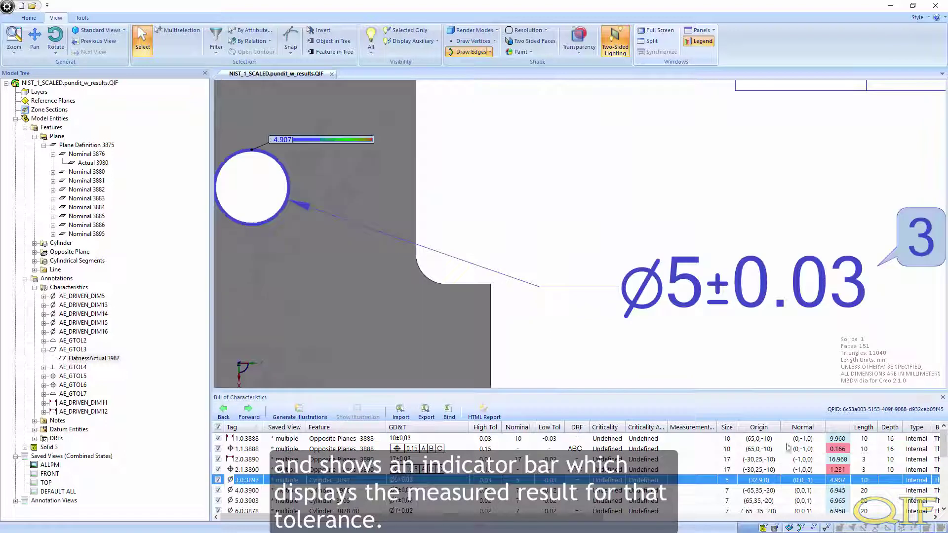
{"action": "middle_click_drag", "start_coordinate": [568, 355], "coordinate": [569, 340]}
{"action": "key", "text": "Escape"}
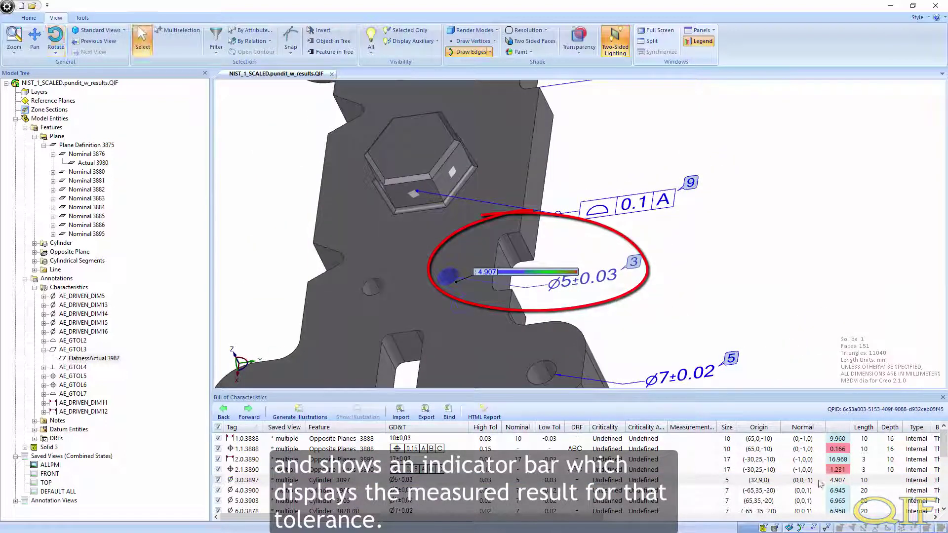
{"action": "left_click", "coordinate": [837, 490]}
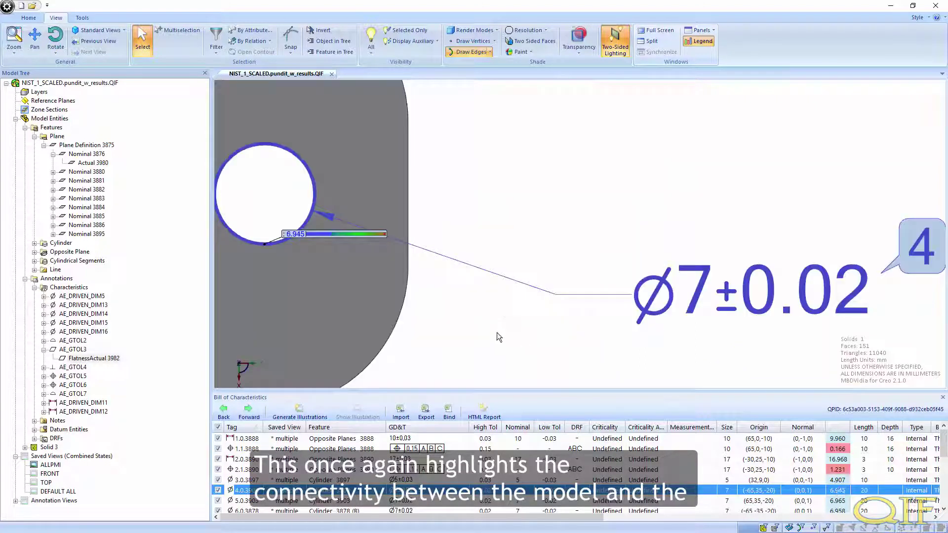
{"action": "scroll", "coordinate": [498, 336], "scroll_direction": "down", "scroll_amount": 3}
{"action": "mouse_move", "coordinate": [525, 357]}
{"action": "middle_mouse_down"}
{"action": "mouse_move", "coordinate": [536, 323]}
{"action": "mouse_move", "coordinate": [633, 282]}
{"action": "mouse_move", "coordinate": [656, 292]}
{"action": "middle_mouse_up"}
{"action": "key", "text": "Escape"}
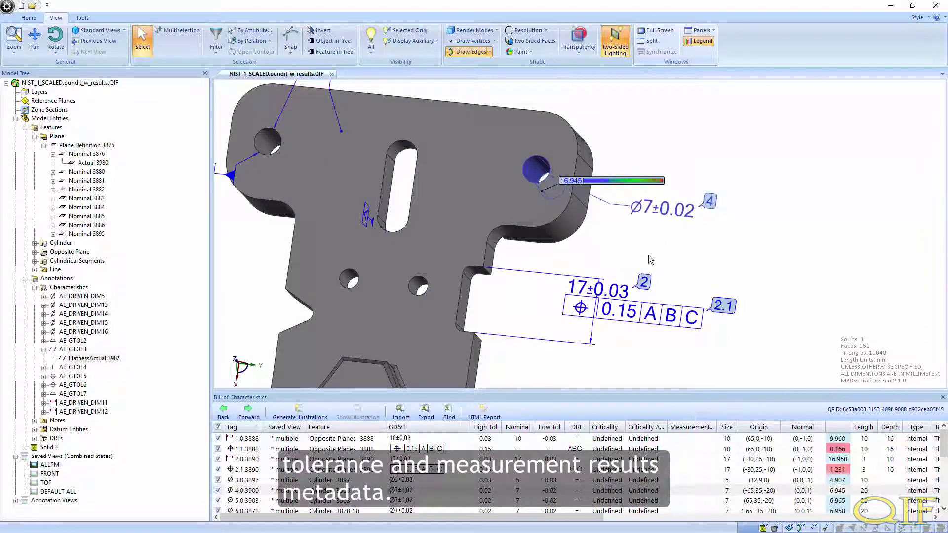